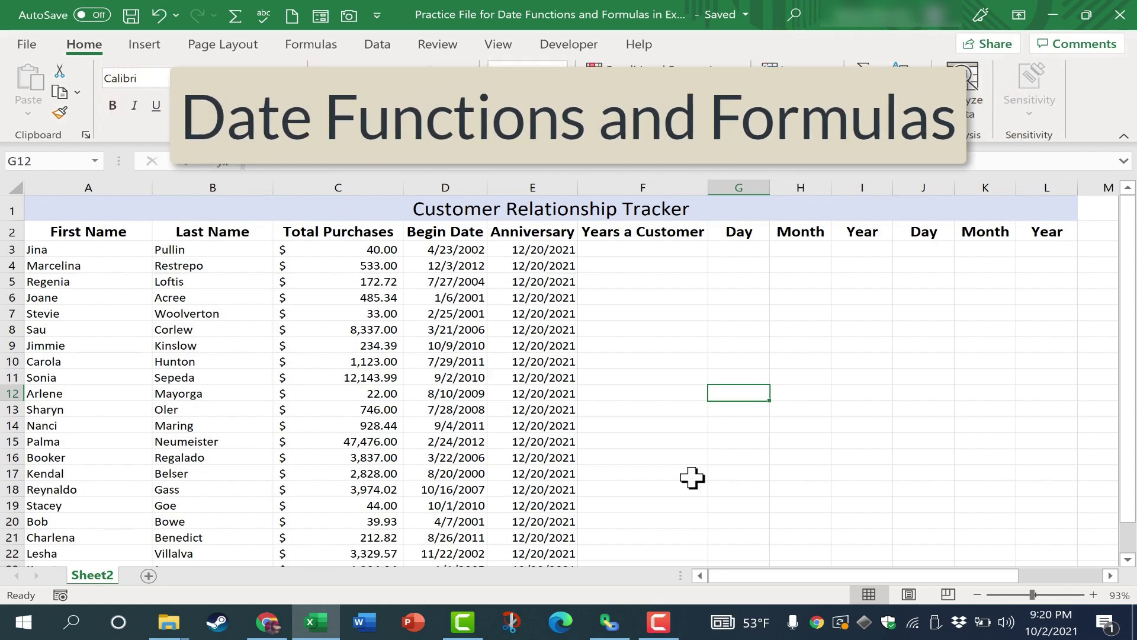
# Enter =E3-D3 in F3 so the first customer's Years a Customer shows 7181.00 days.
pyautogui.click(652, 281)
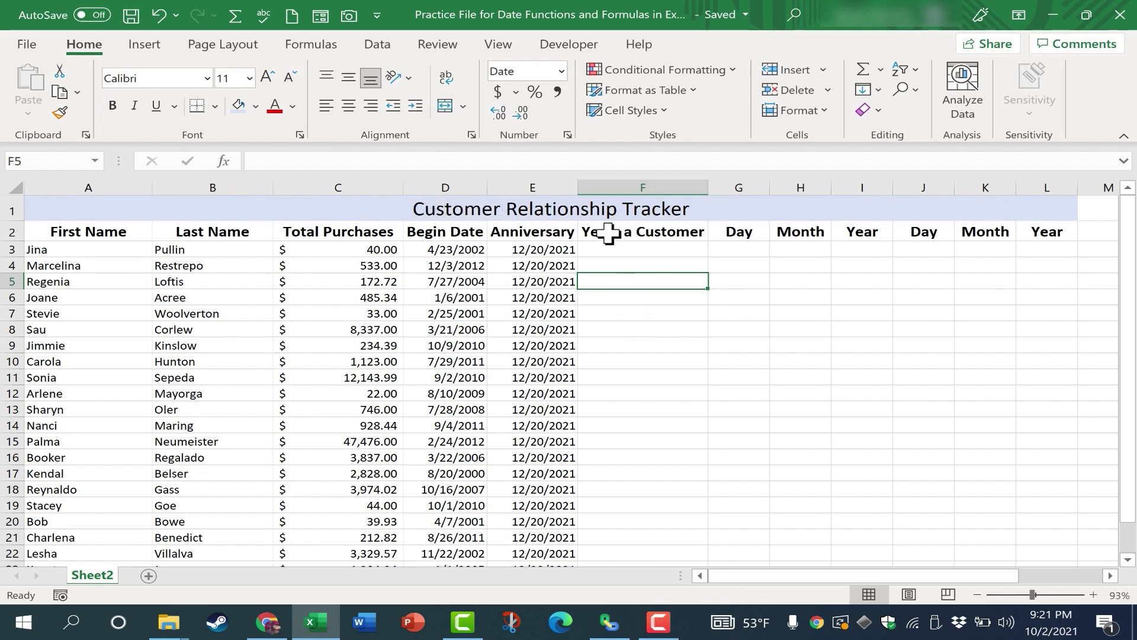
pyautogui.scroll(-4, 128, 272)
pyautogui.scroll(4, 128, 272)
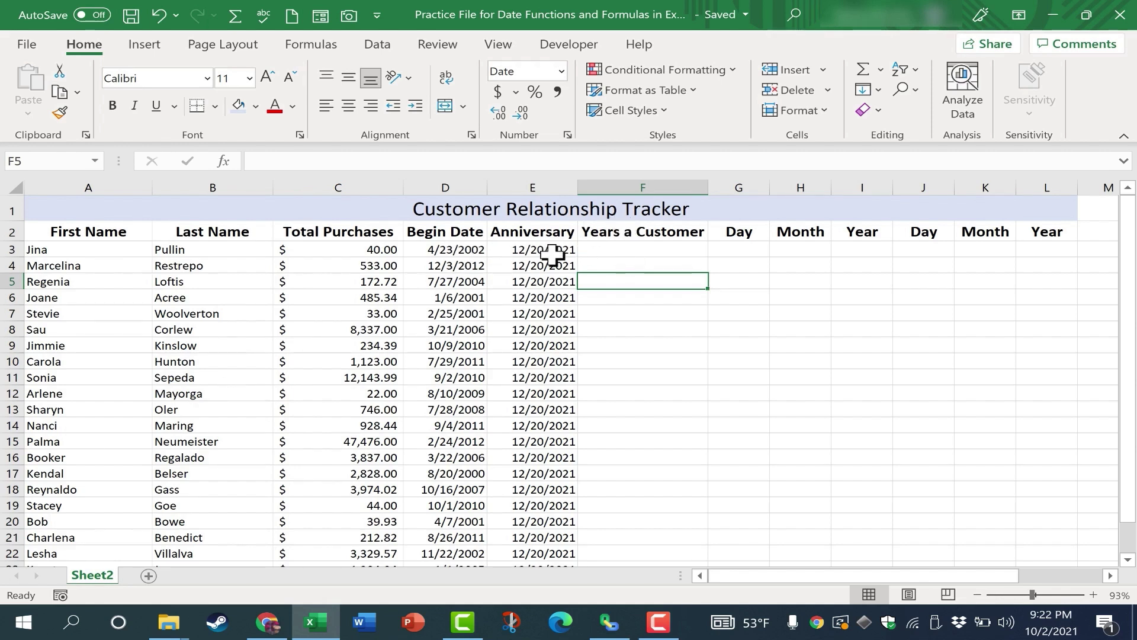
pyautogui.click(637, 249)
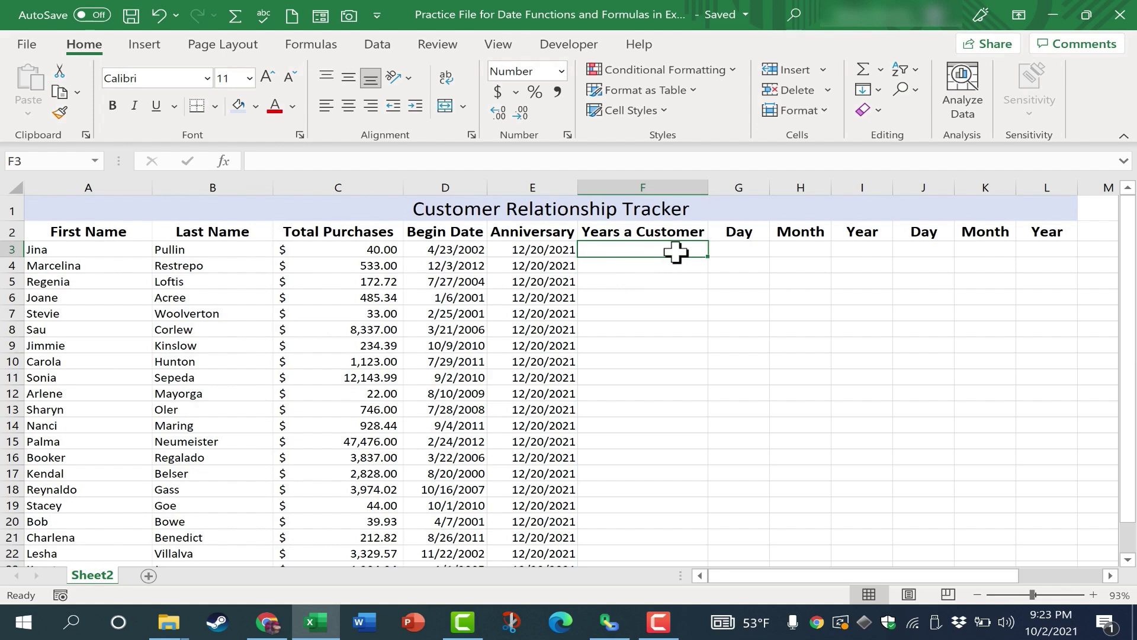
pyautogui.click(654, 264)
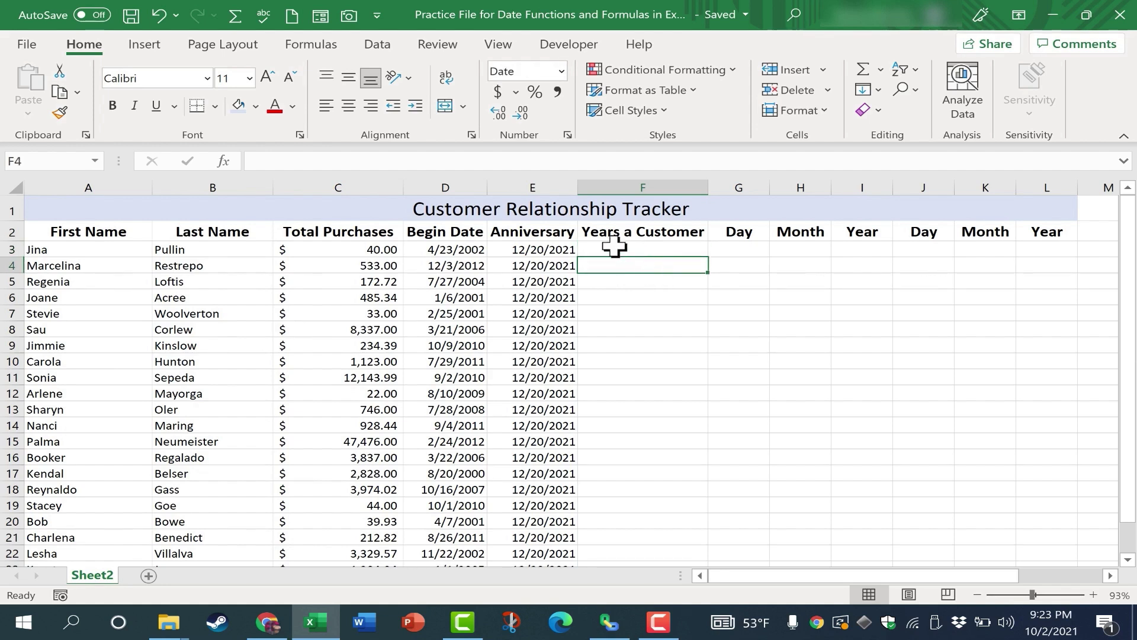
pyautogui.click(614, 248)
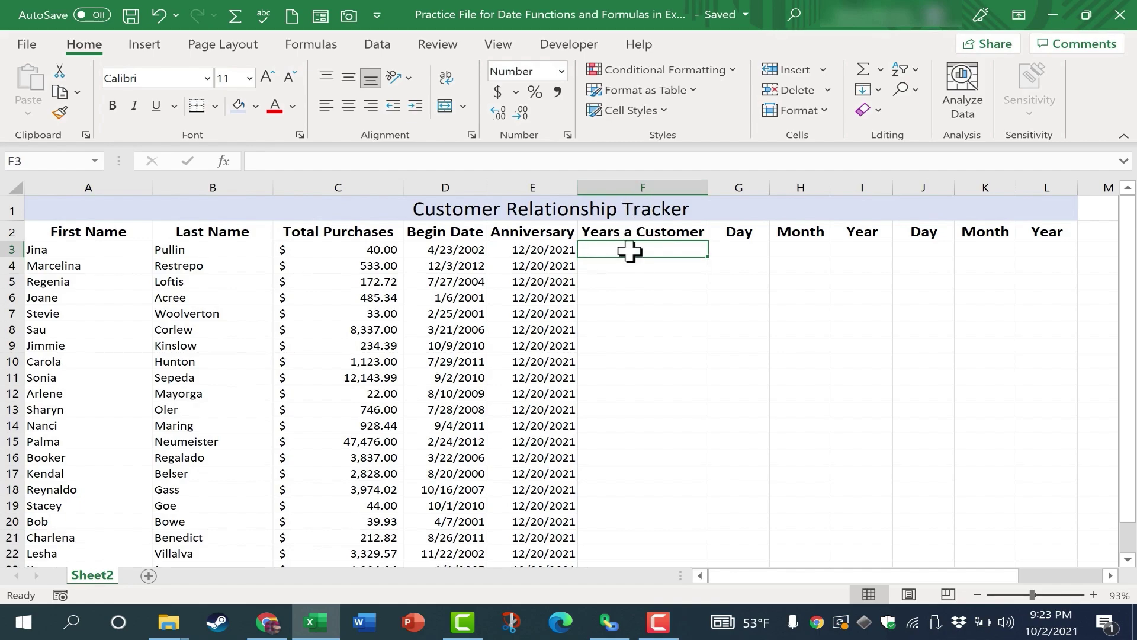
pyautogui.write('=')
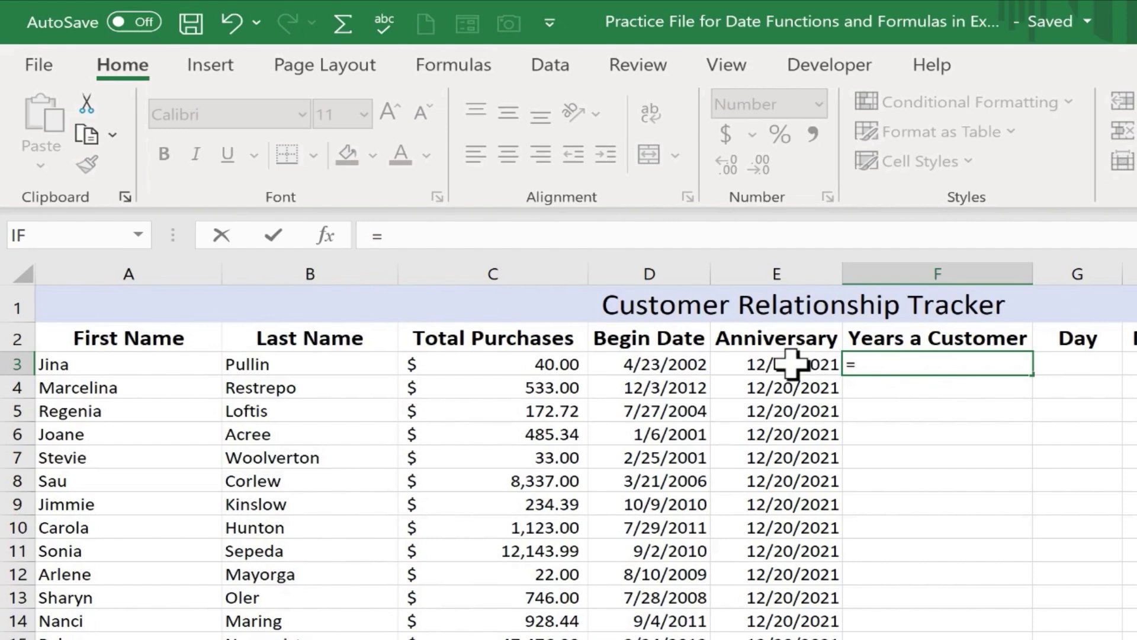
pyautogui.click(794, 364)
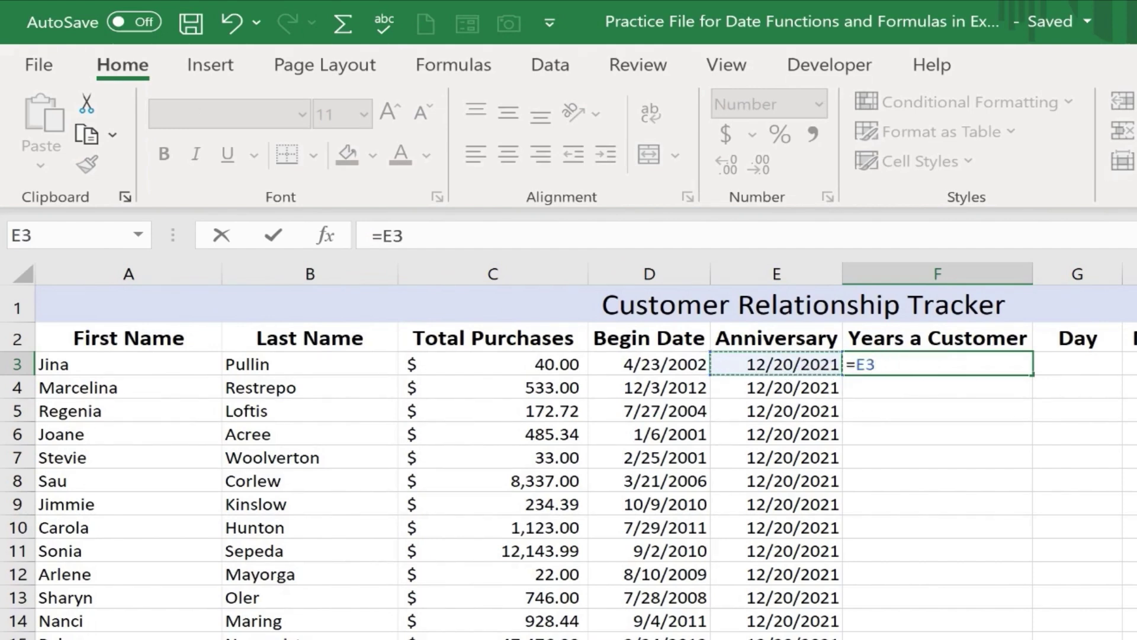
pyautogui.write('-')
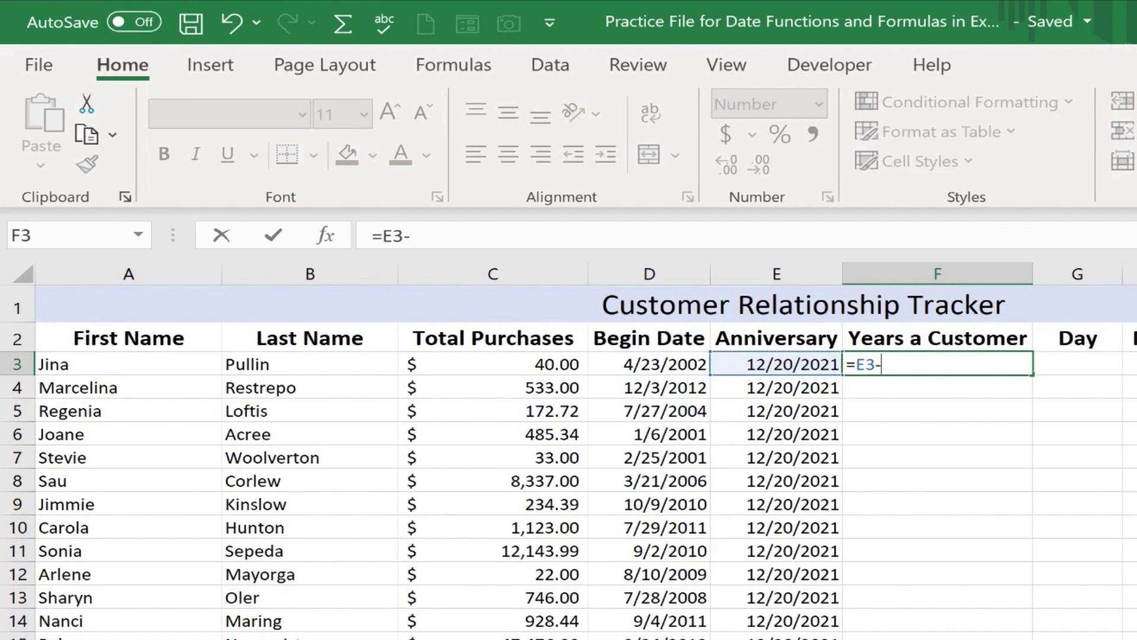
pyautogui.click(668, 363)
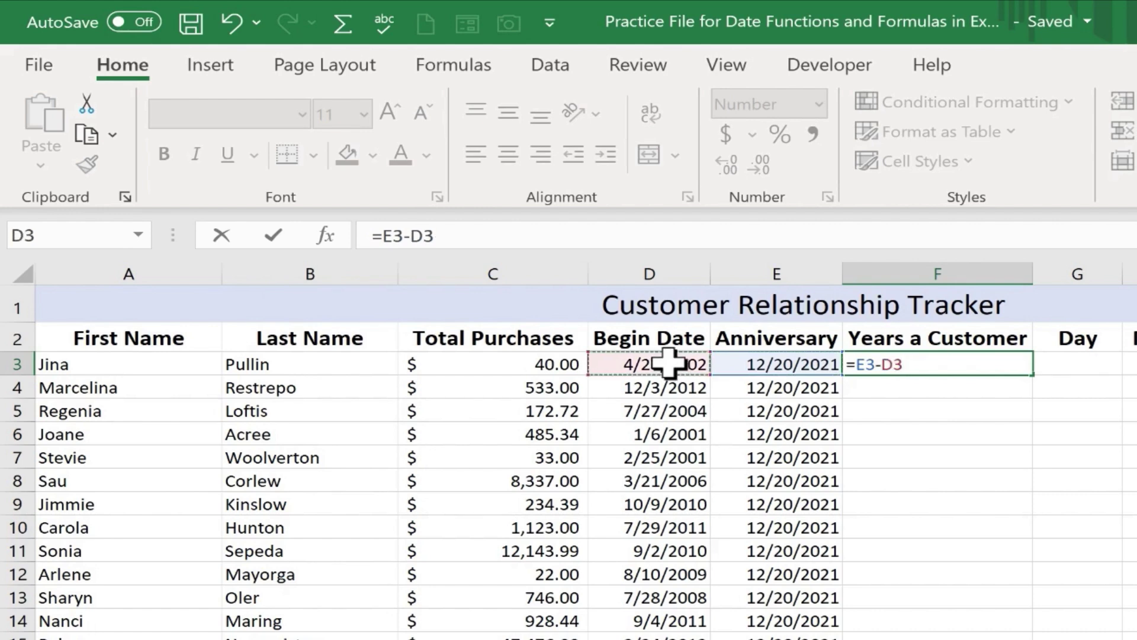
pyautogui.press('Return')
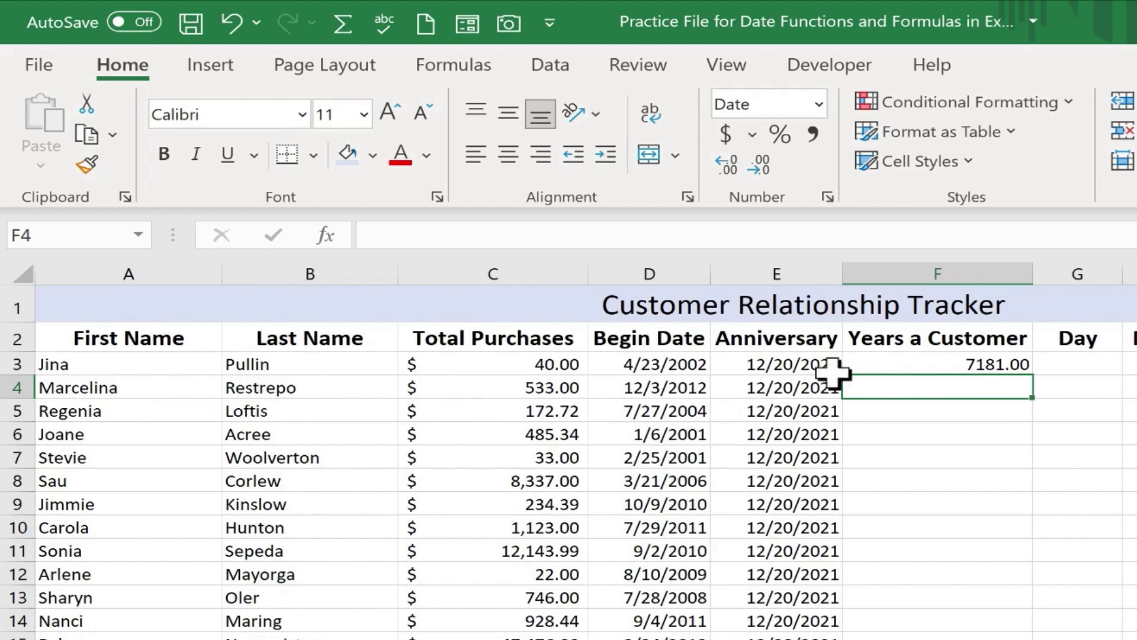
# Revise F3's formula to =(E3-D3)/365 so it shows 19.67 years.
pyautogui.click(1005, 366)
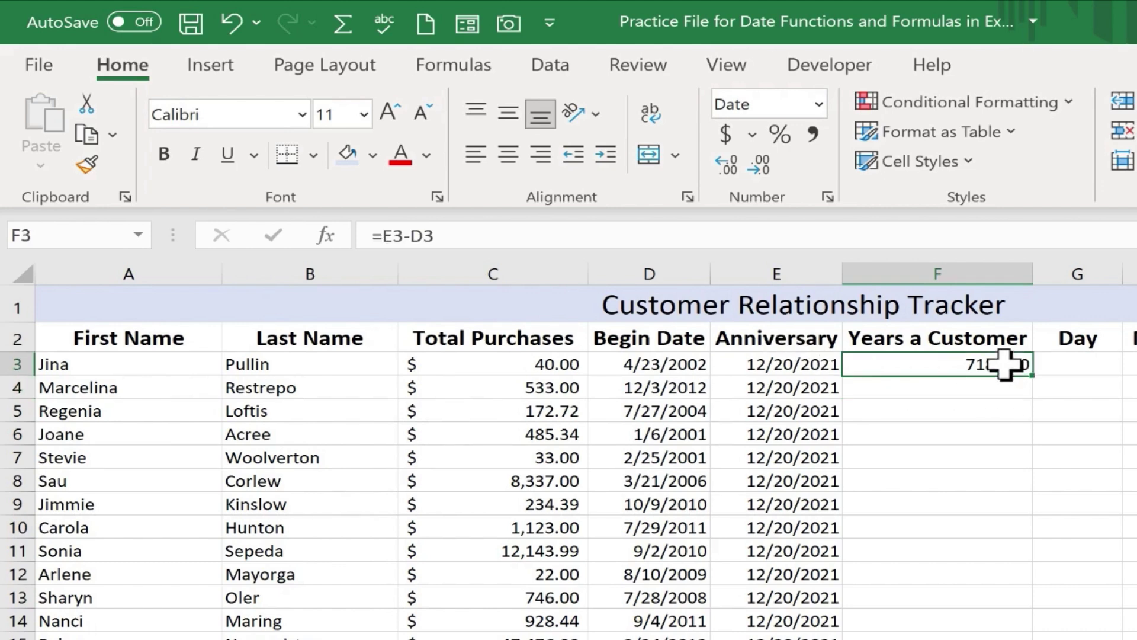
pyautogui.click(1029, 408)
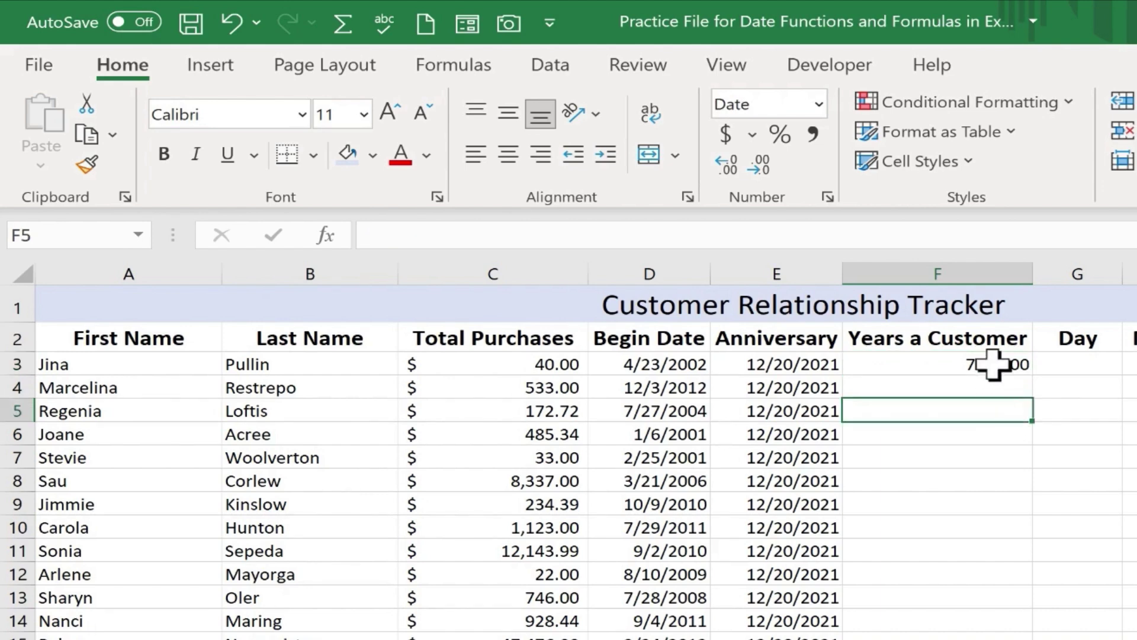
pyautogui.click(993, 364)
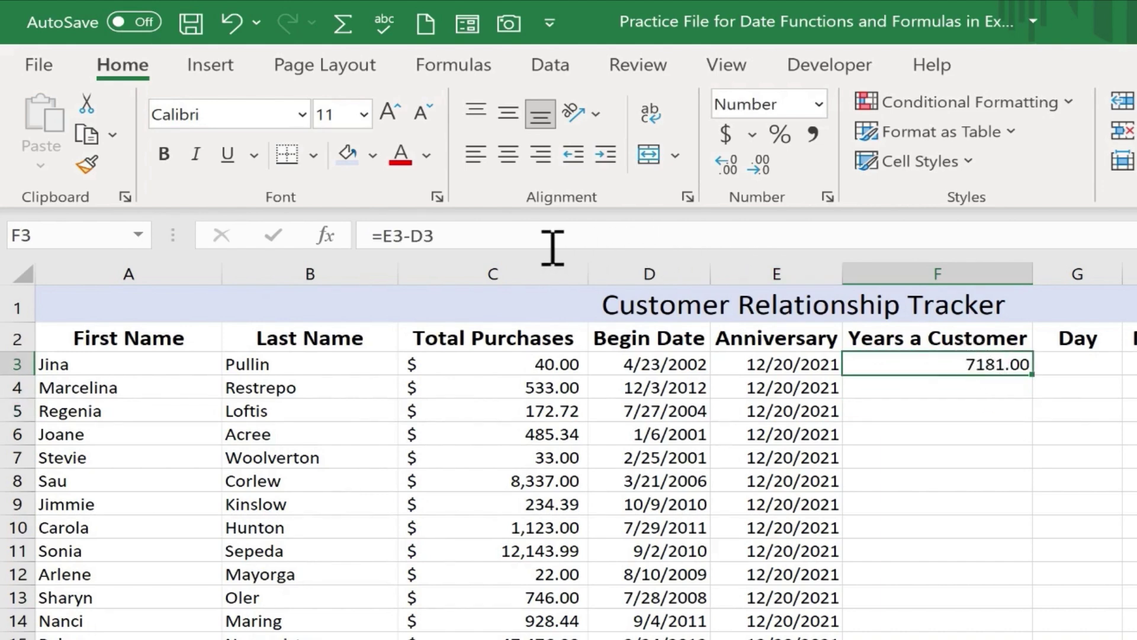
pyautogui.click(483, 235)
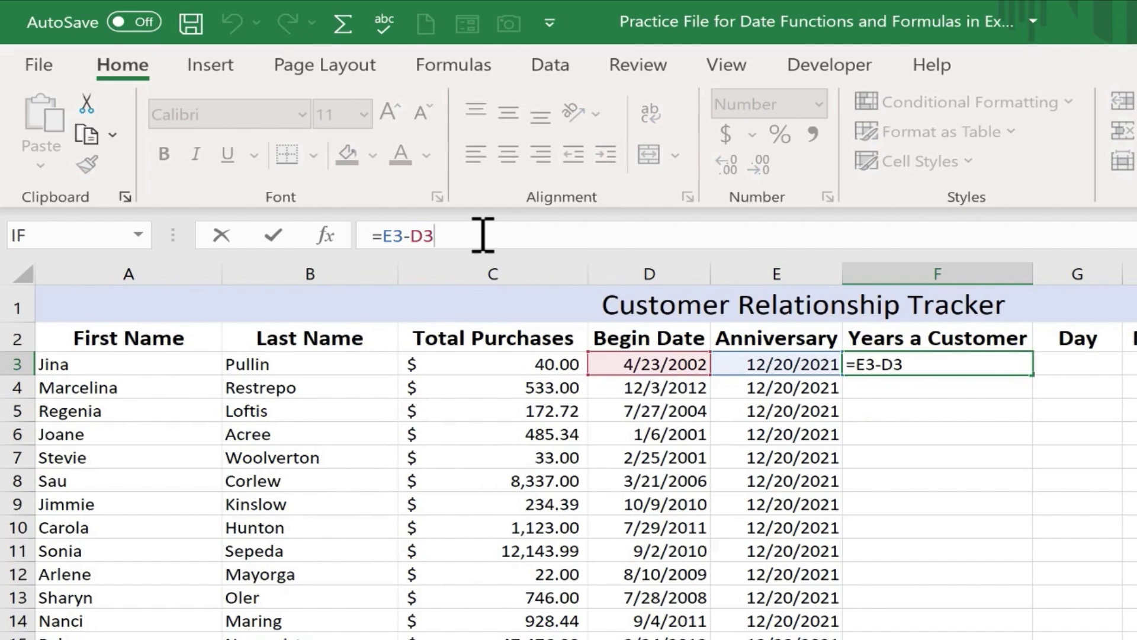
pyautogui.press('Home')
pyautogui.press('Right')
pyautogui.write('(')
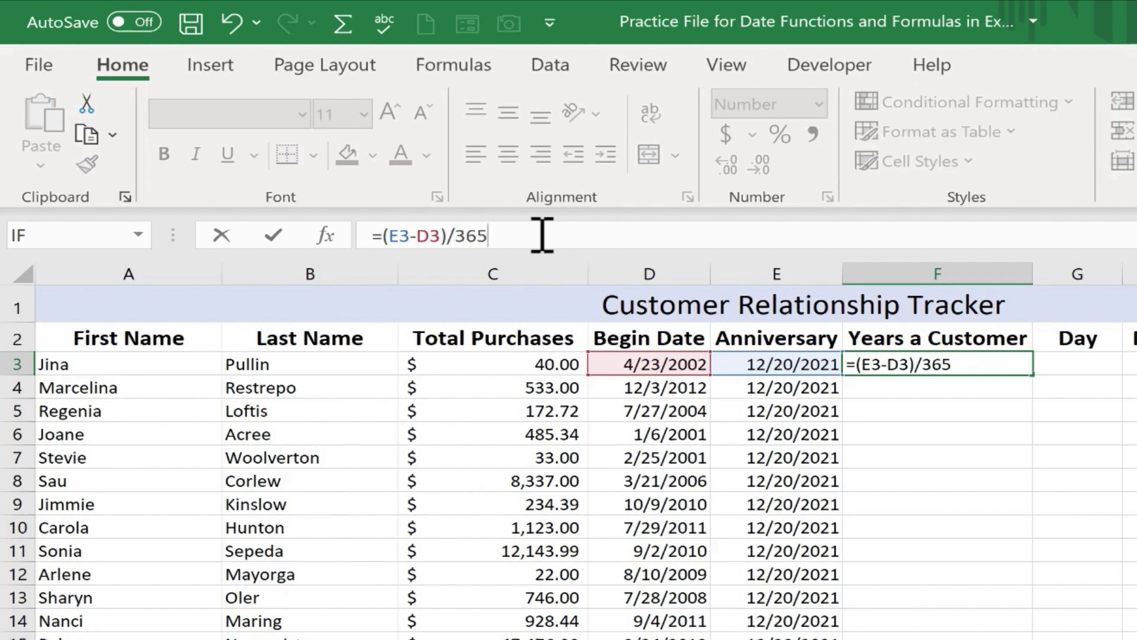
pyautogui.press('Return')
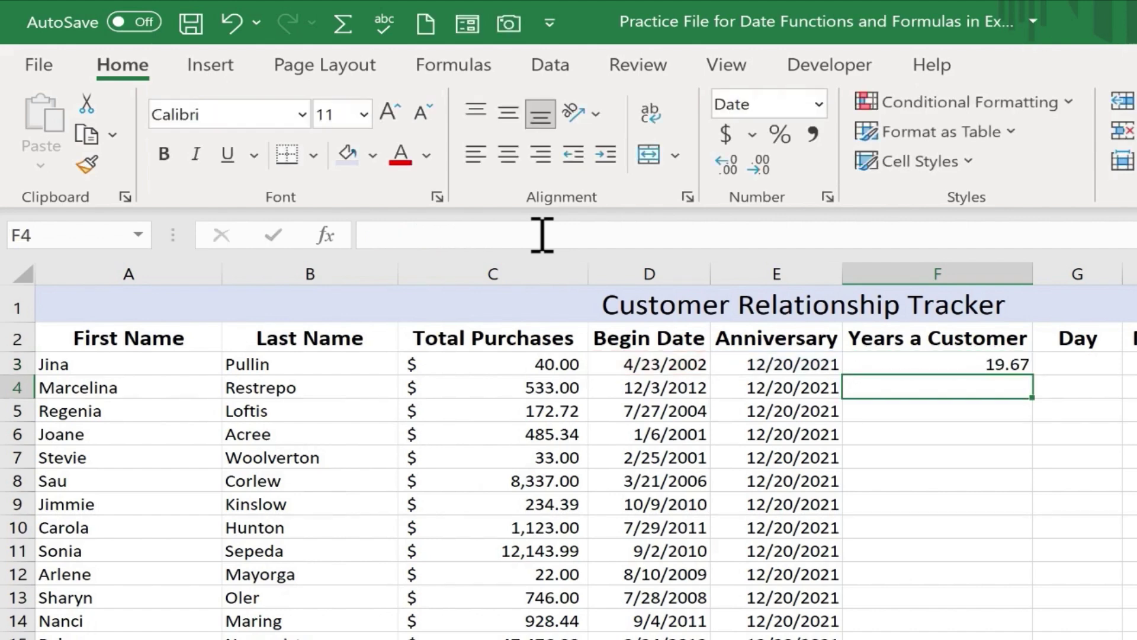
pyautogui.click(994, 365)
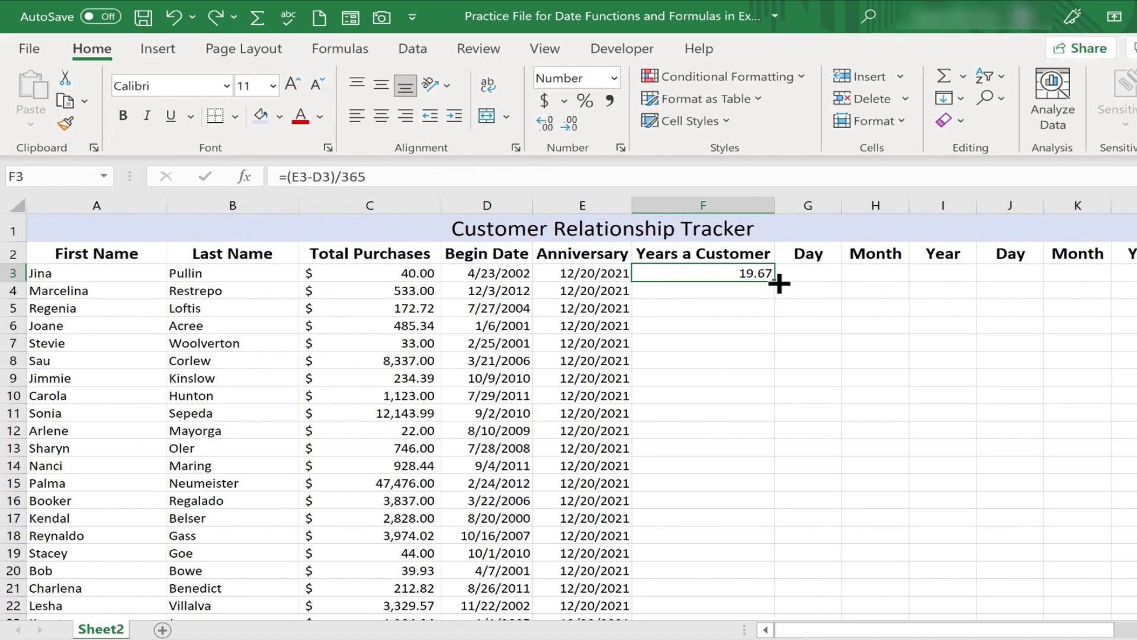
pyautogui.doubleClick(774, 279)
pyautogui.scroll(-3, 800, 396)
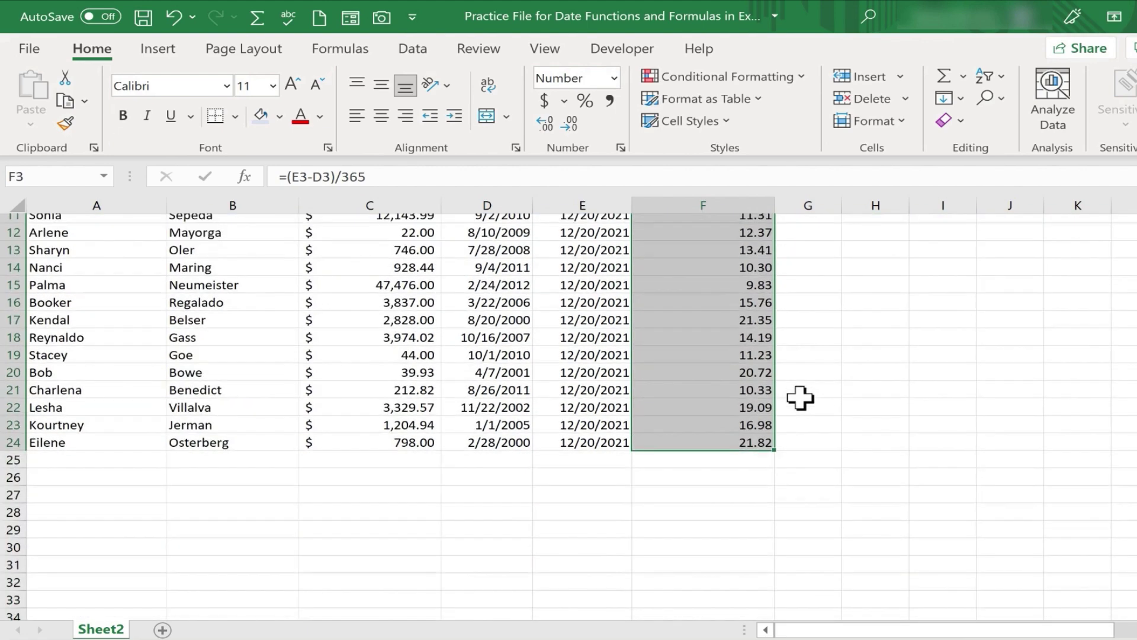
pyautogui.scroll(4, 799, 396)
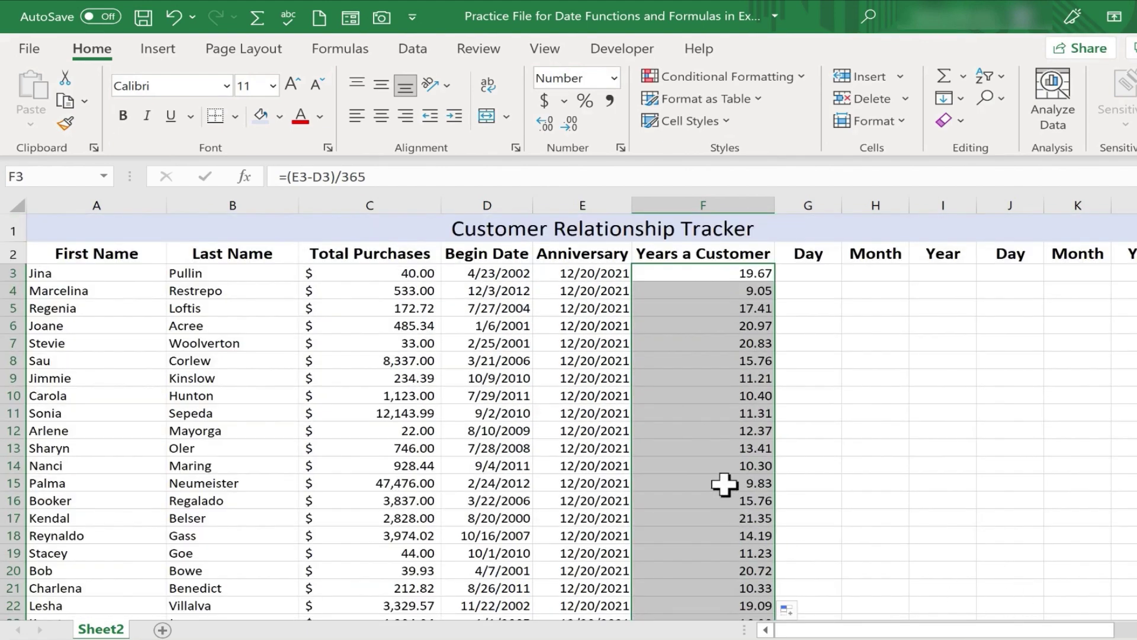
pyautogui.scroll(-4, 731, 323)
pyautogui.scroll(3, 732, 323)
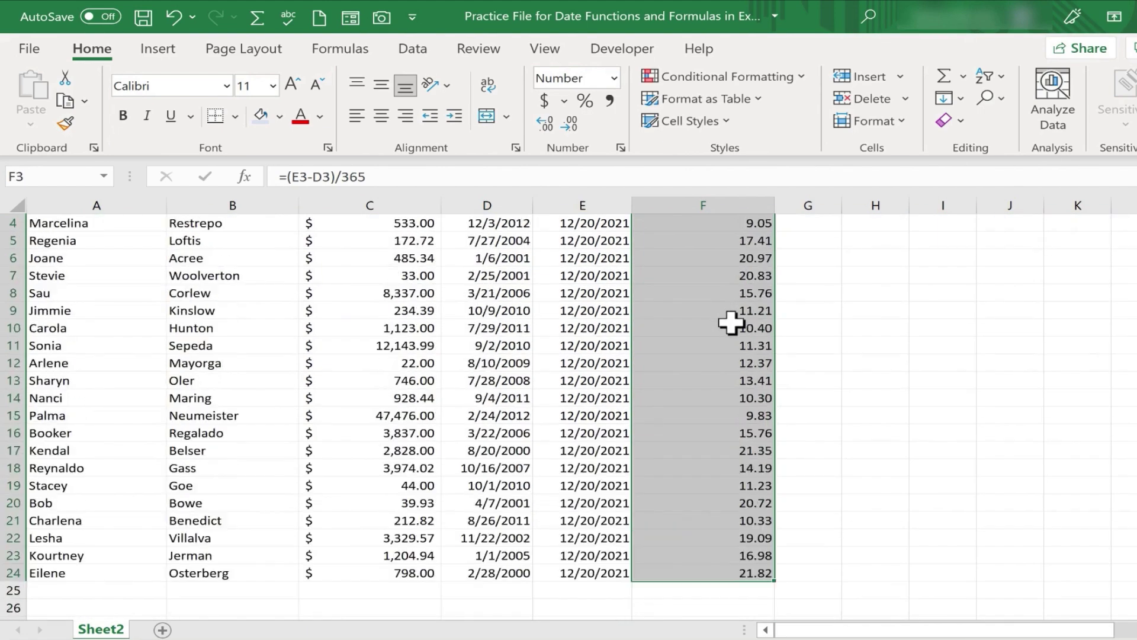
pyautogui.scroll(1, 731, 323)
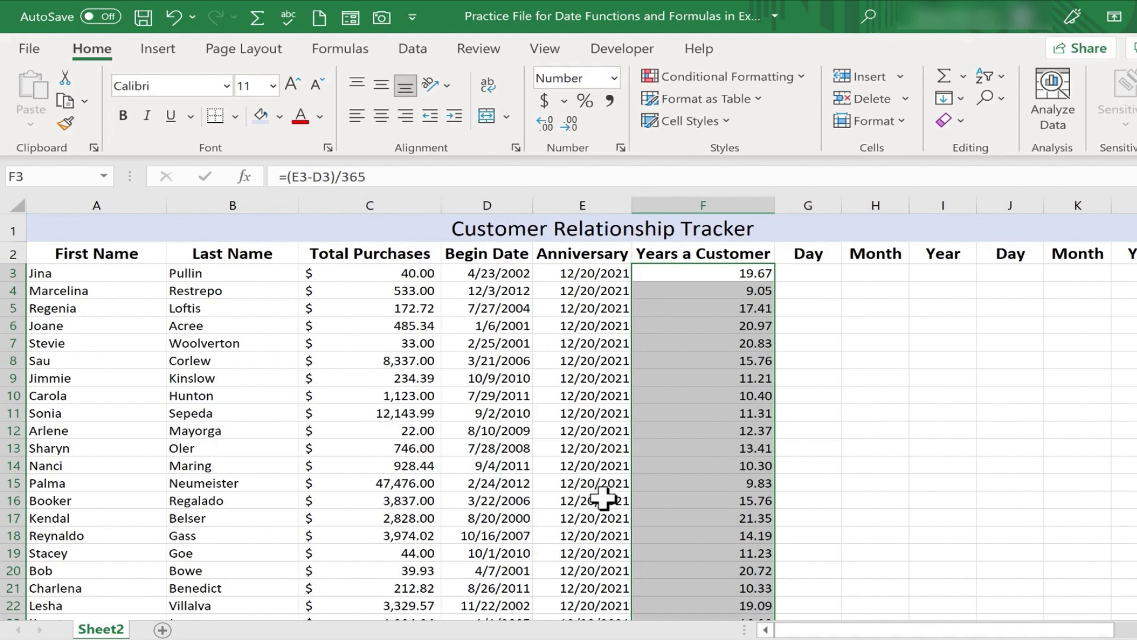
pyautogui.click(752, 289)
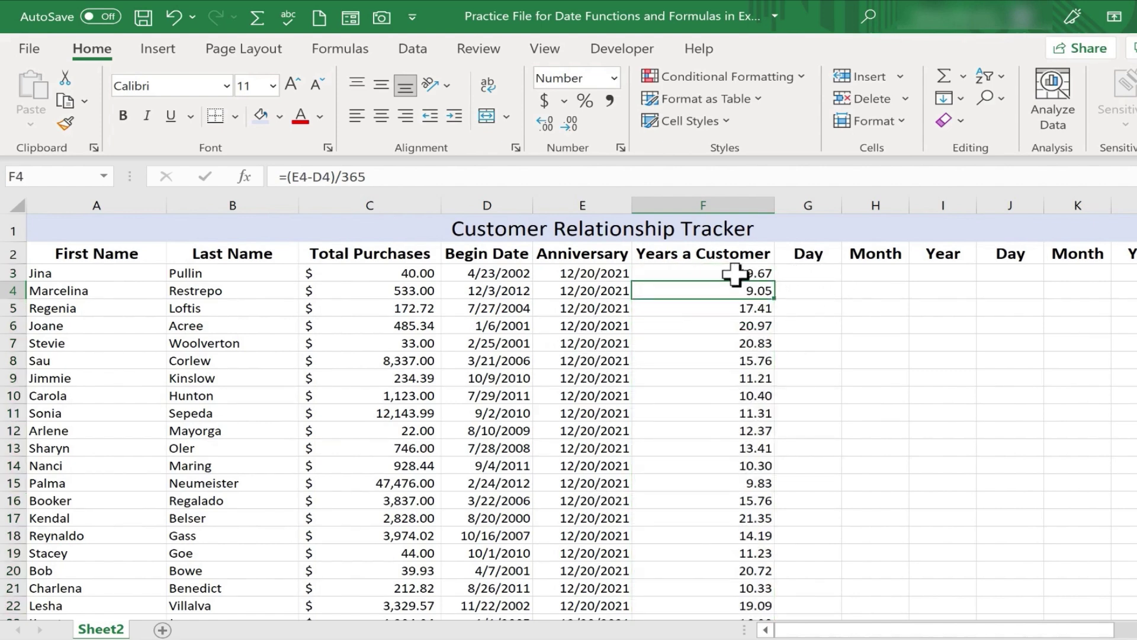
pyautogui.doubleClick(738, 273)
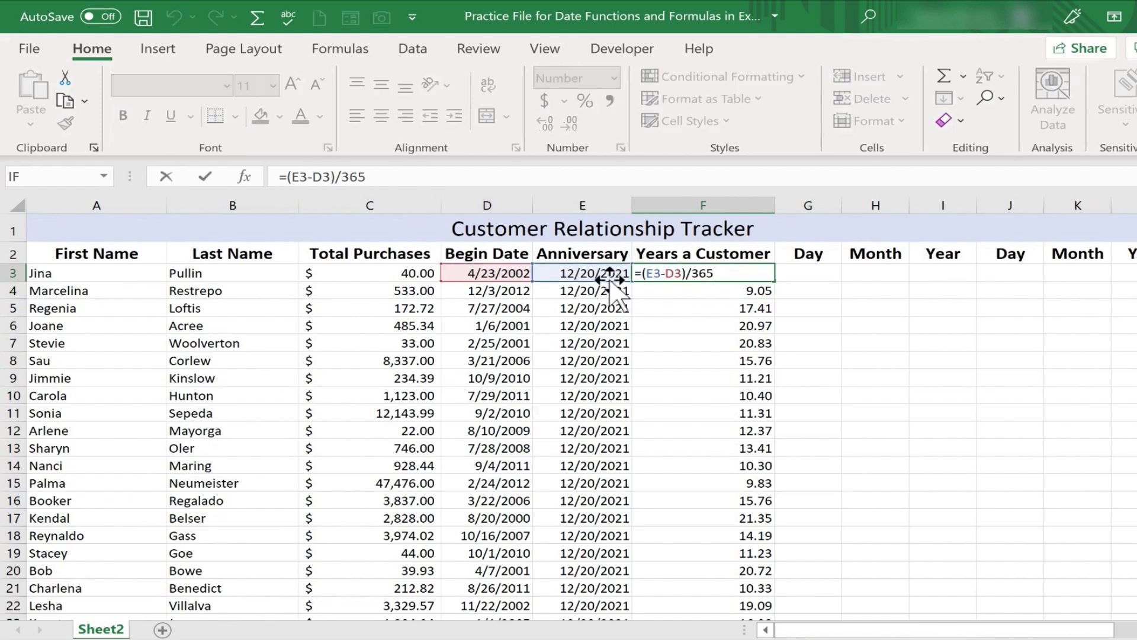
pyautogui.press('Escape')
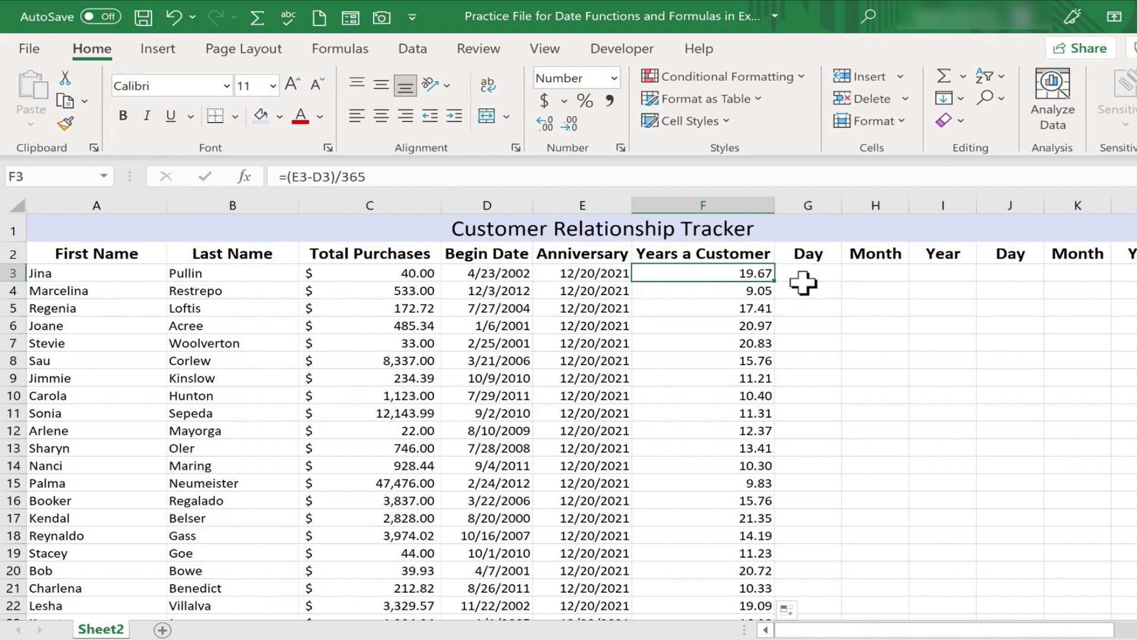
# Enter =DAY(D3) in G3 and fill it down the Day column, giving 23, 3, 27.
pyautogui.click(823, 275)
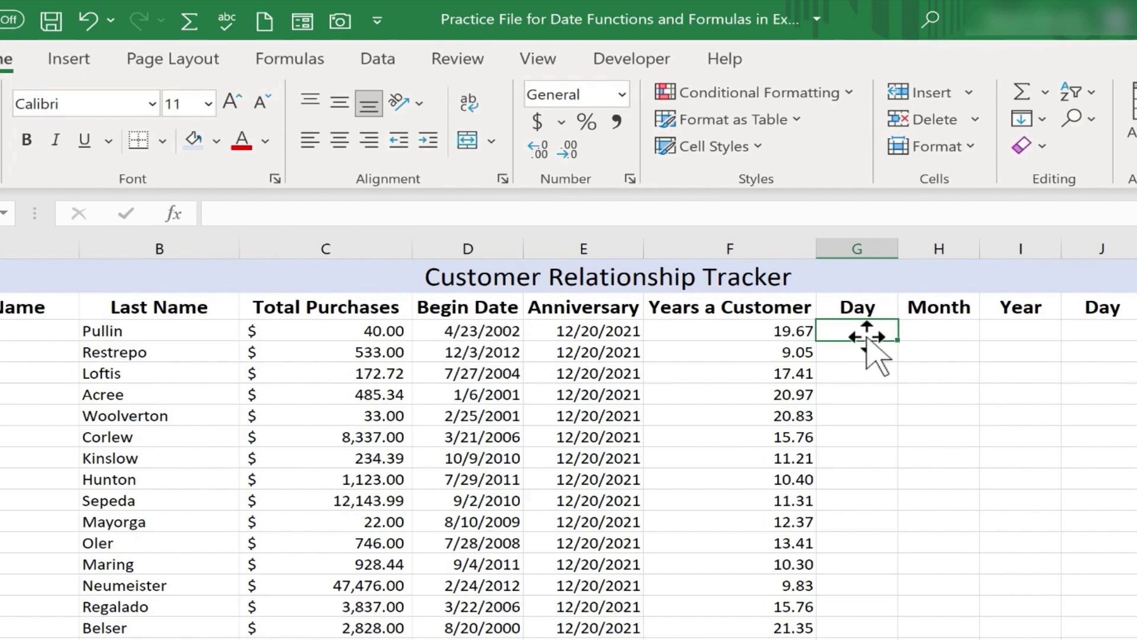
pyautogui.press('F2')
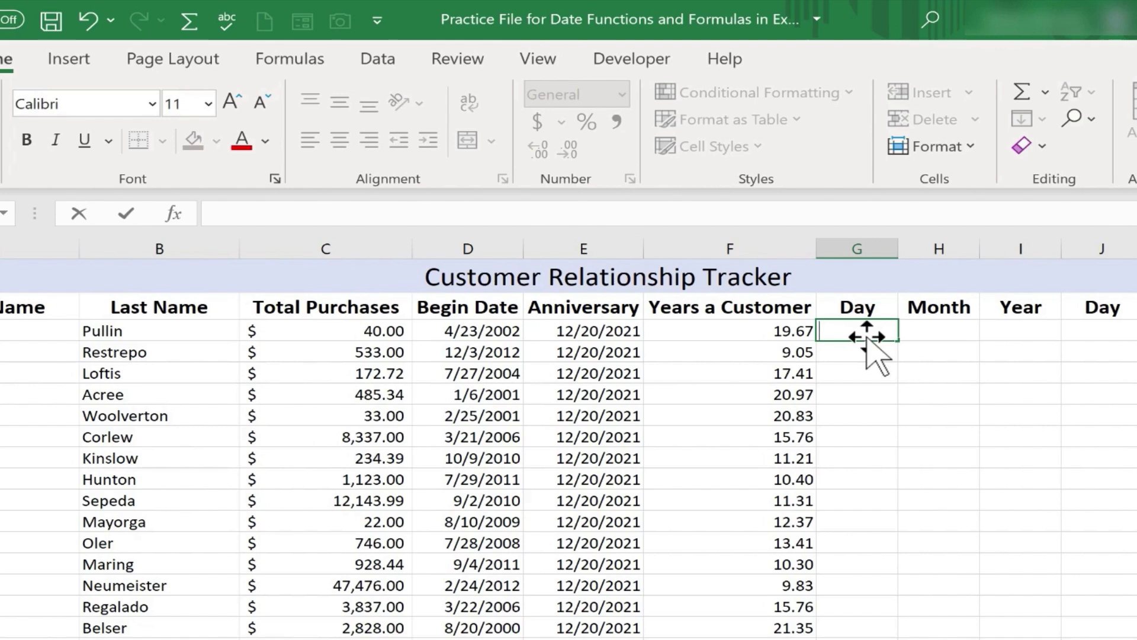
pyautogui.write('=day(')
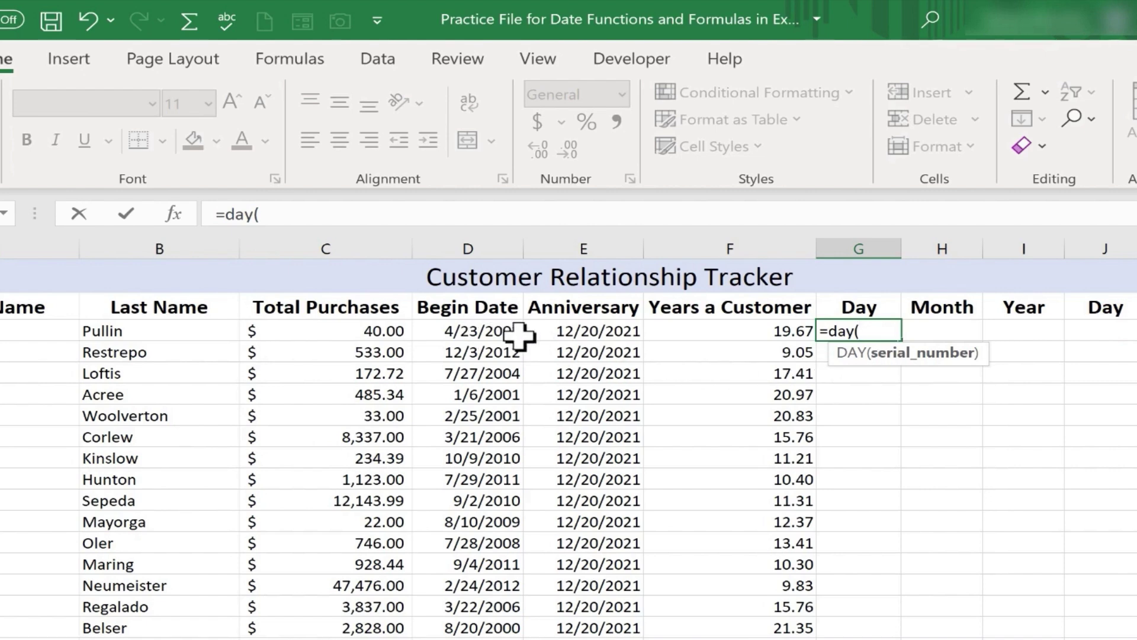
pyautogui.click(506, 330)
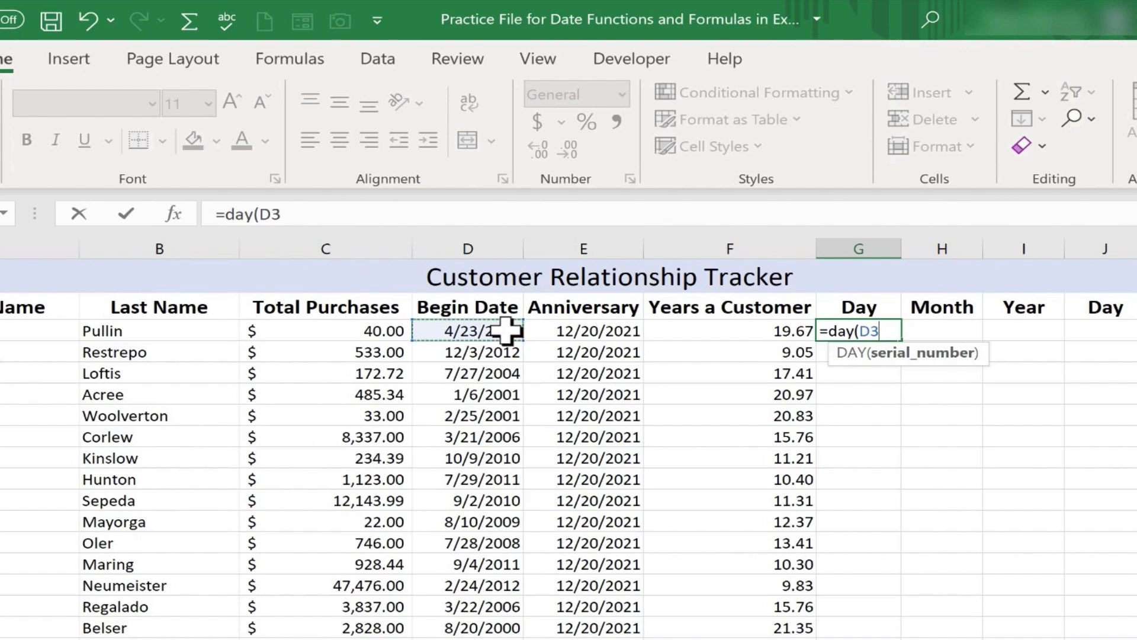
pyautogui.press('Return')
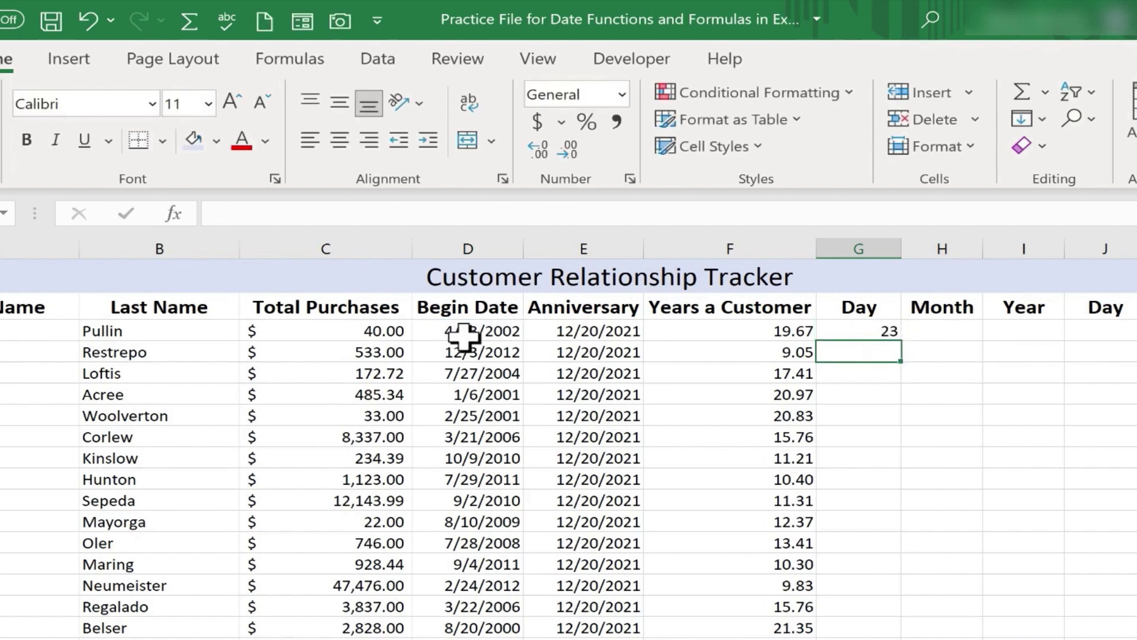
pyautogui.click(853, 331)
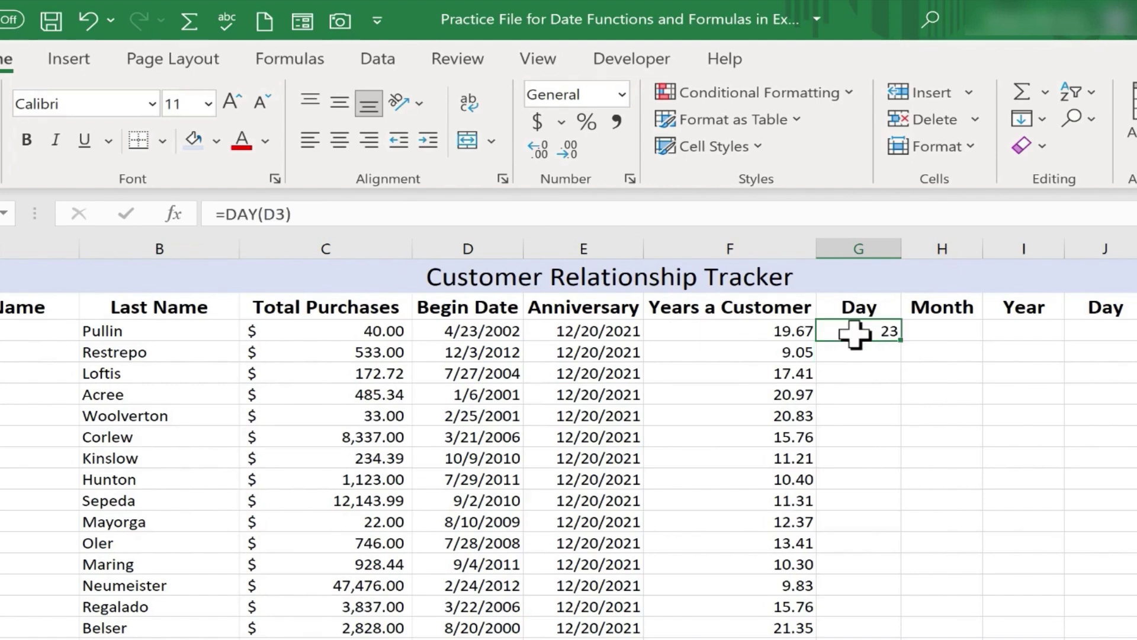
pyautogui.doubleClick(904, 340)
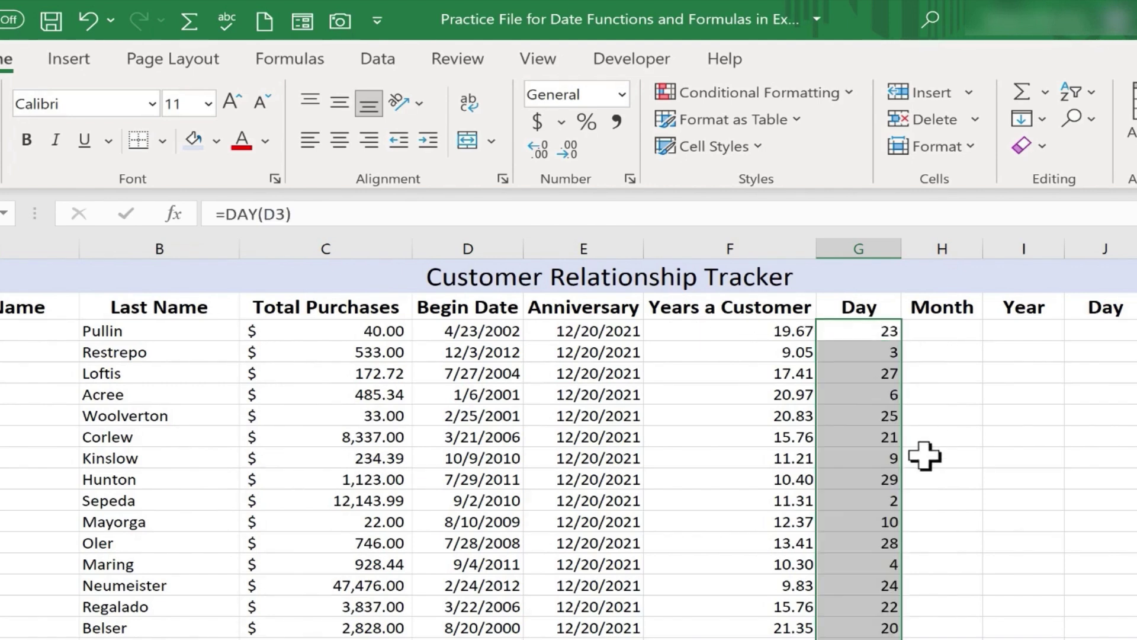
# Enter =MONTH(D3) in H3 and fill it down the Month column, giving 4, 12, 7.
pyautogui.click(948, 336)
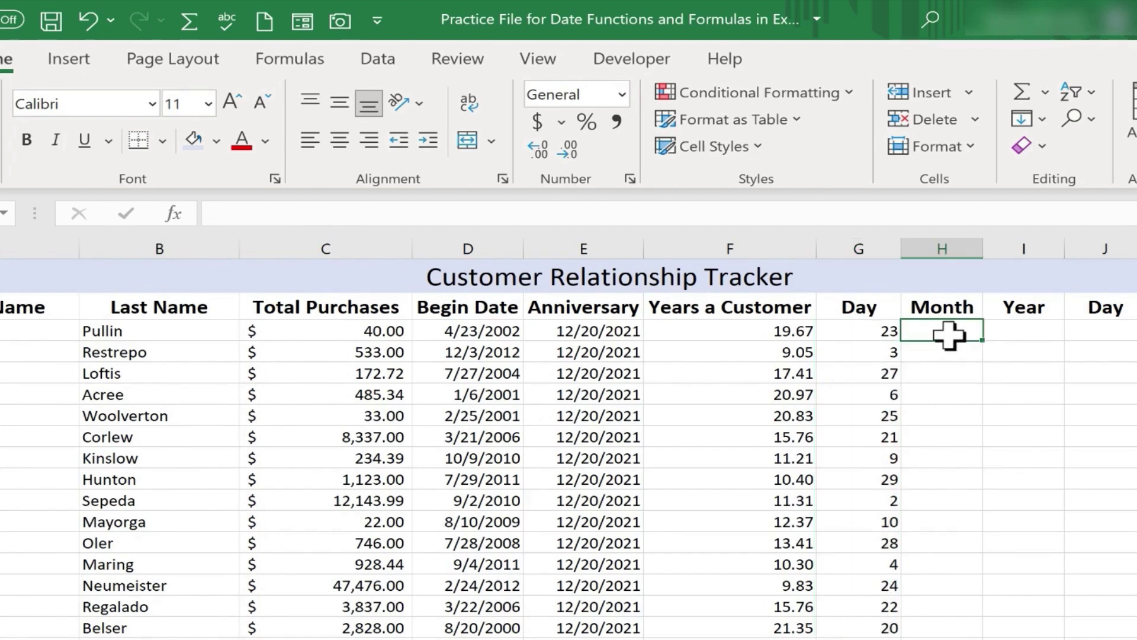
pyautogui.write('=')
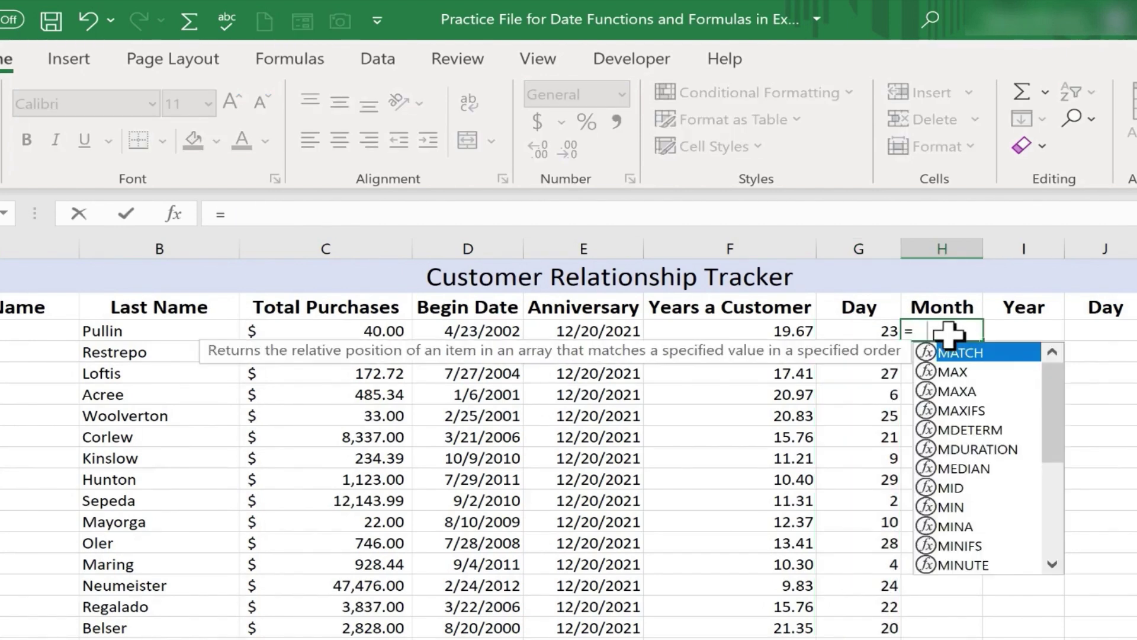
pyautogui.write('month(')
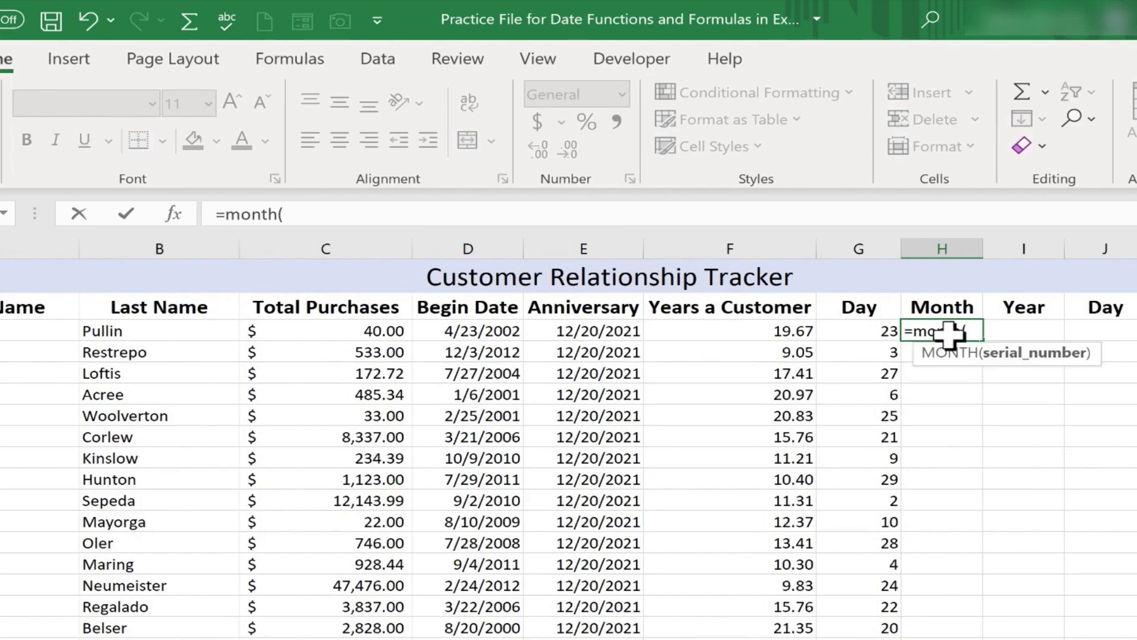
pyautogui.click(492, 331)
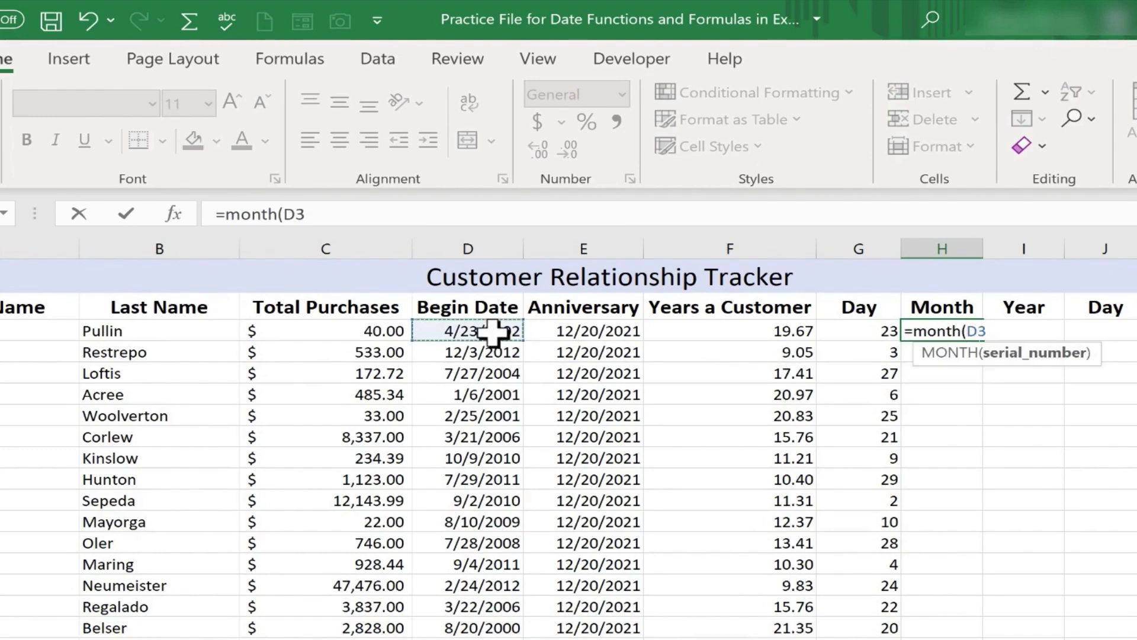
pyautogui.write(')')
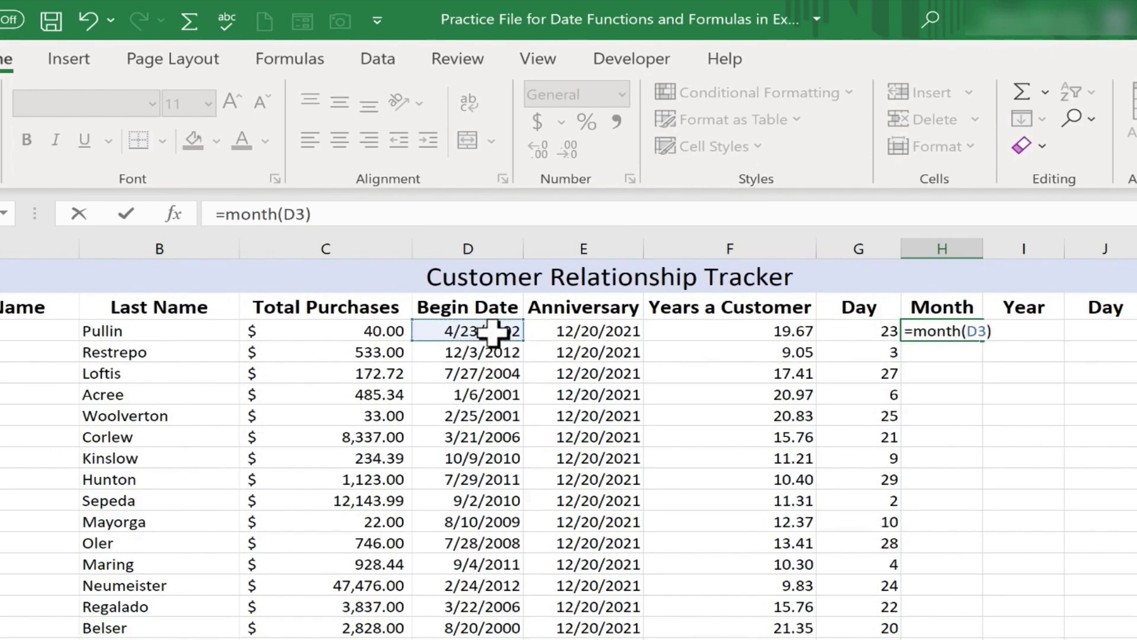
pyautogui.press('Return')
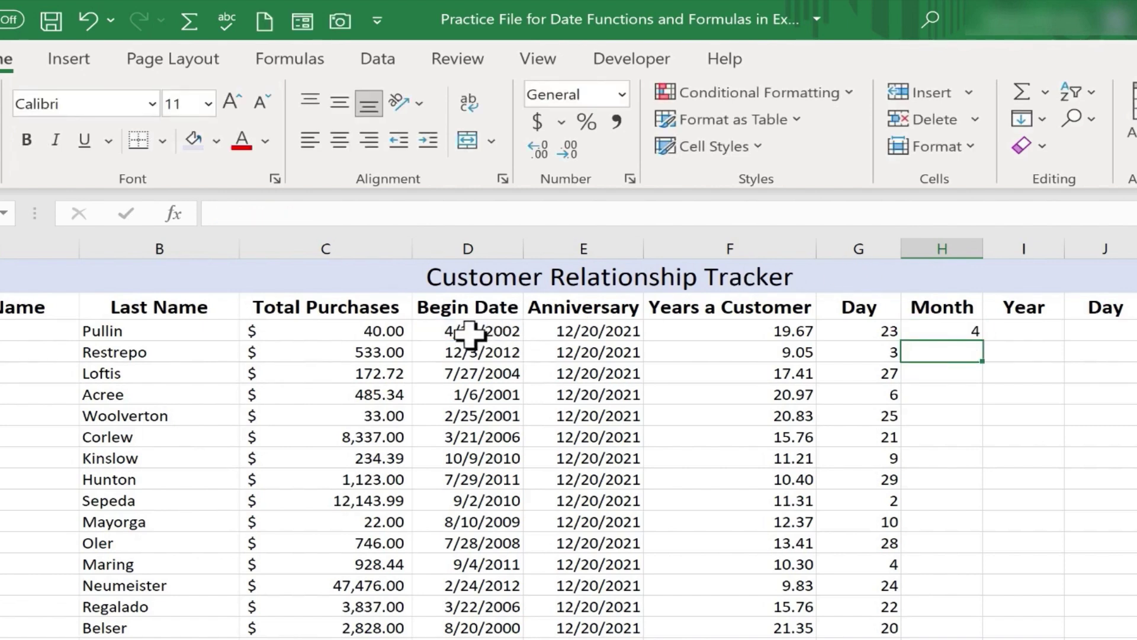
pyautogui.click(986, 326)
pyautogui.click(980, 335)
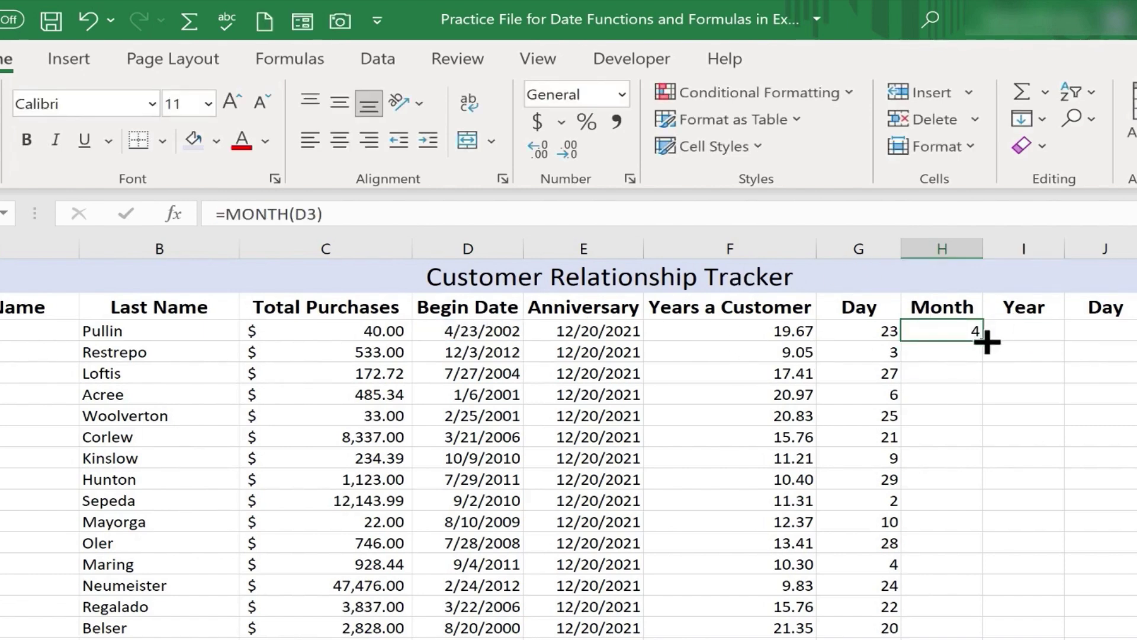
pyautogui.doubleClick(983, 340)
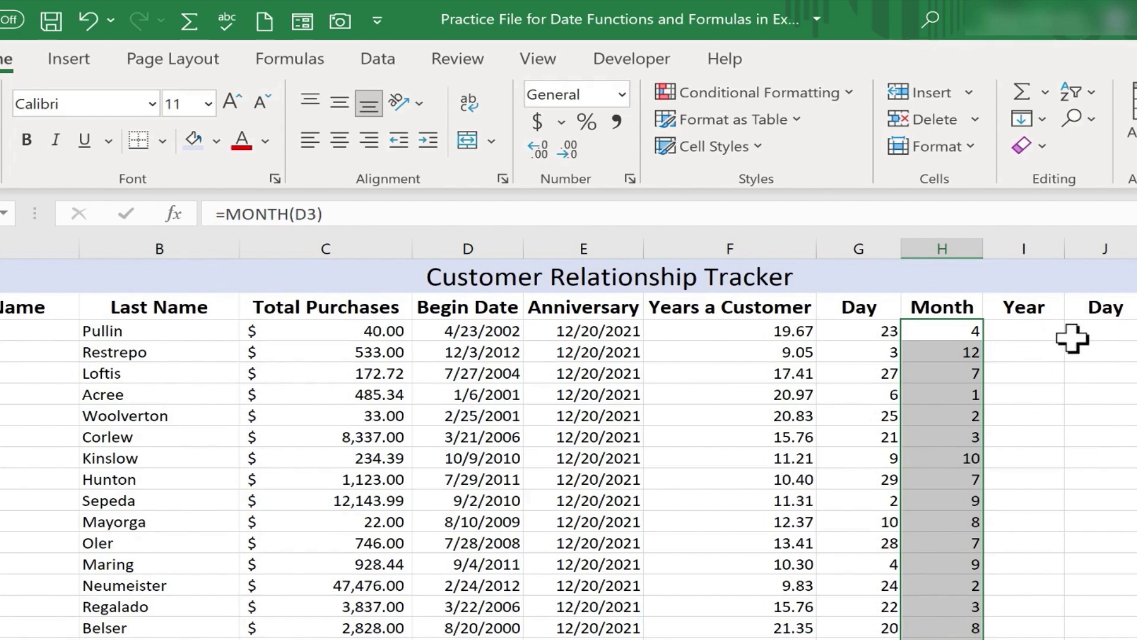
# Enter =YEAR(D3) in I3 and fill it down, giving years 2002, 2012, 2004.
pyautogui.click(1046, 332)
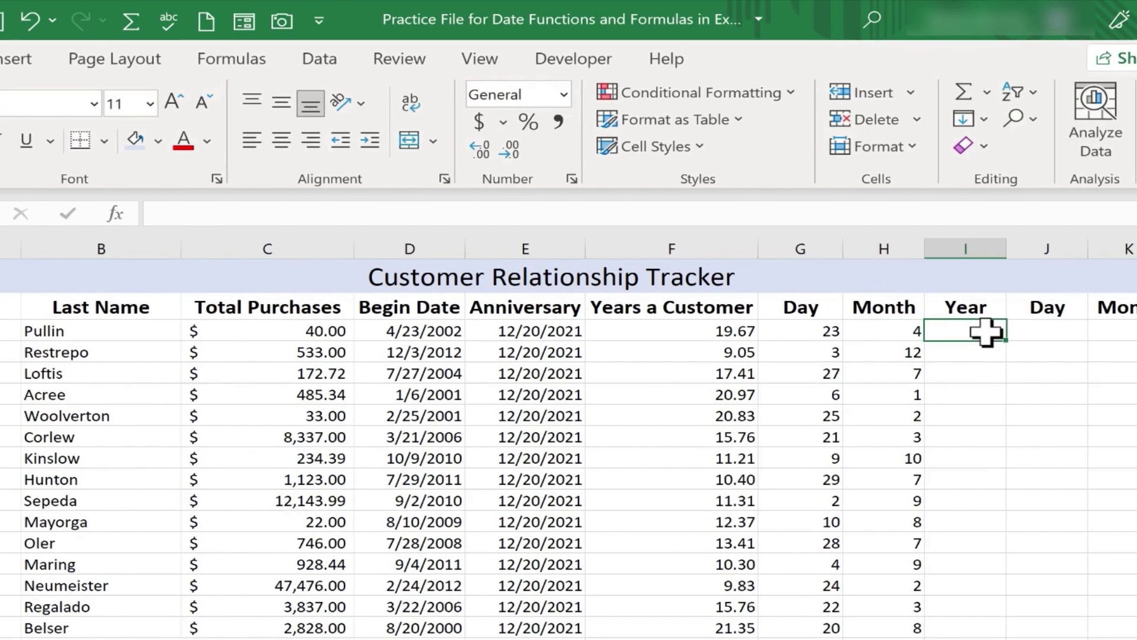
pyautogui.write('=yea')
pyautogui.press('BackSpace')
pyautogui.press('BackSpace')
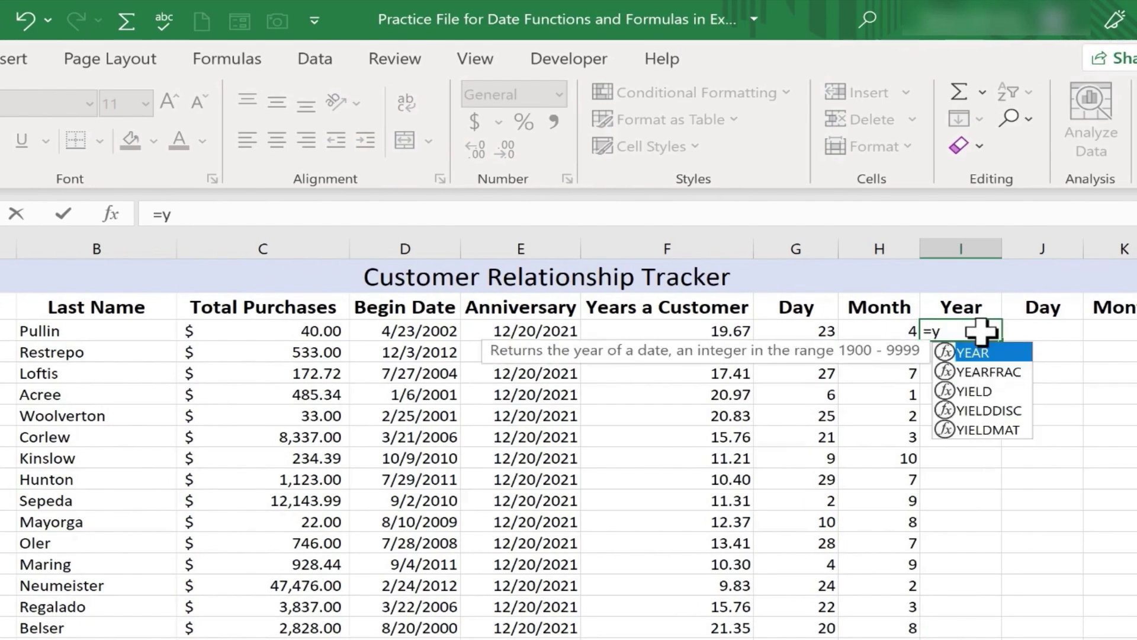
pyautogui.write('ear(')
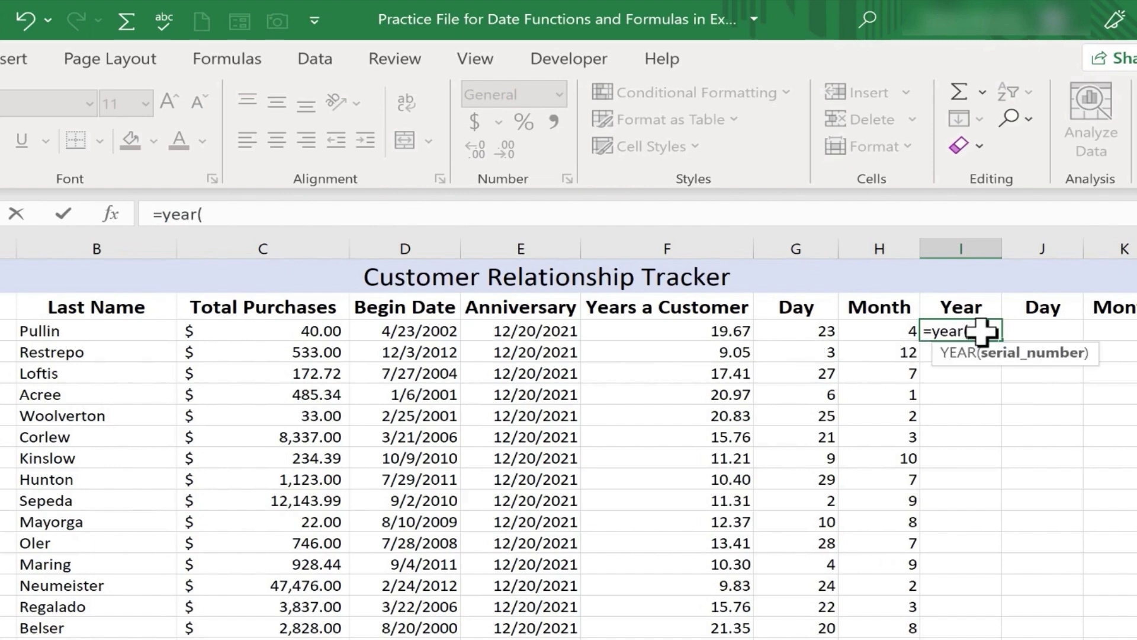
pyautogui.click(425, 331)
pyautogui.press('Return')
pyautogui.click(977, 327)
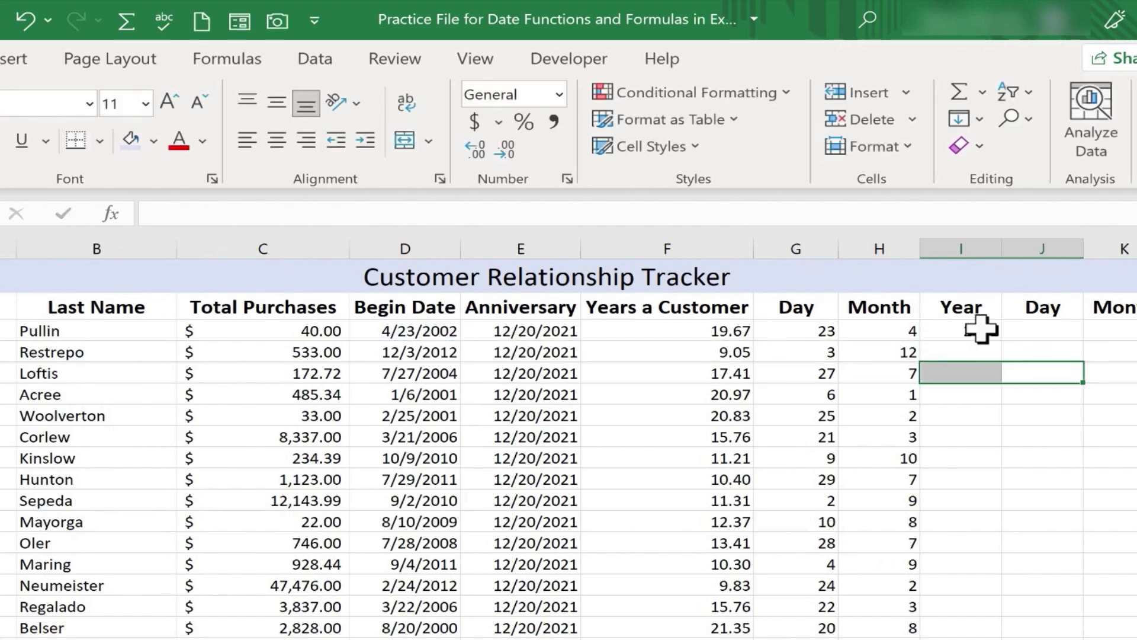
pyautogui.doubleClick(1006, 341)
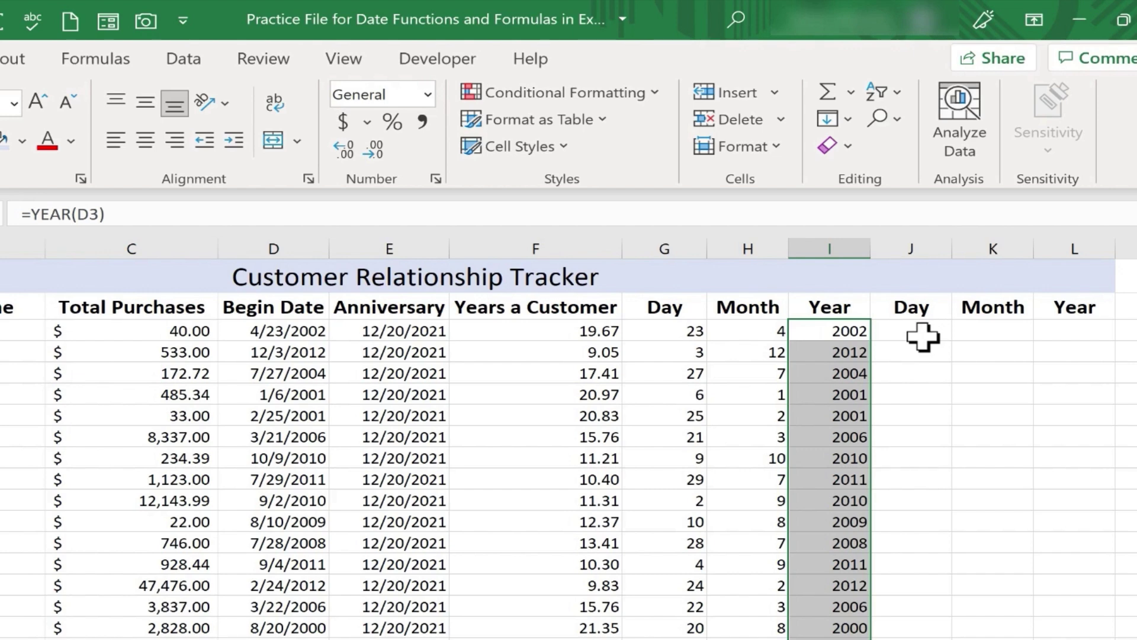
# Enter =TEXT(D3,"dddd") in J3 and fill it down to show Tuesday, Monday, Saturday.
pyautogui.click(925, 338)
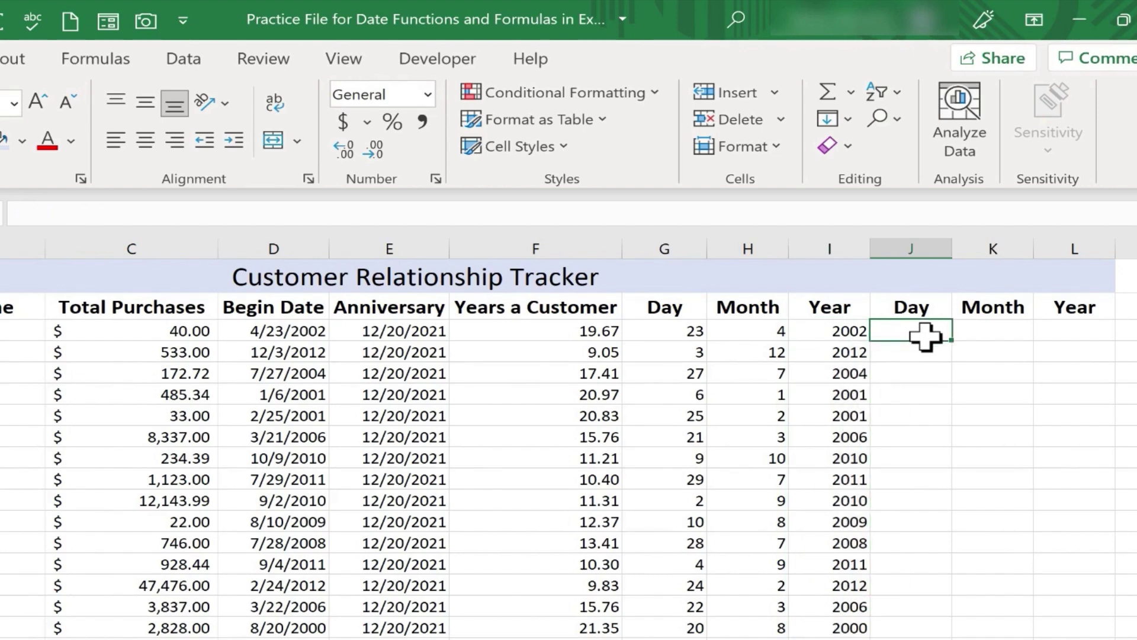
pyautogui.write('=')
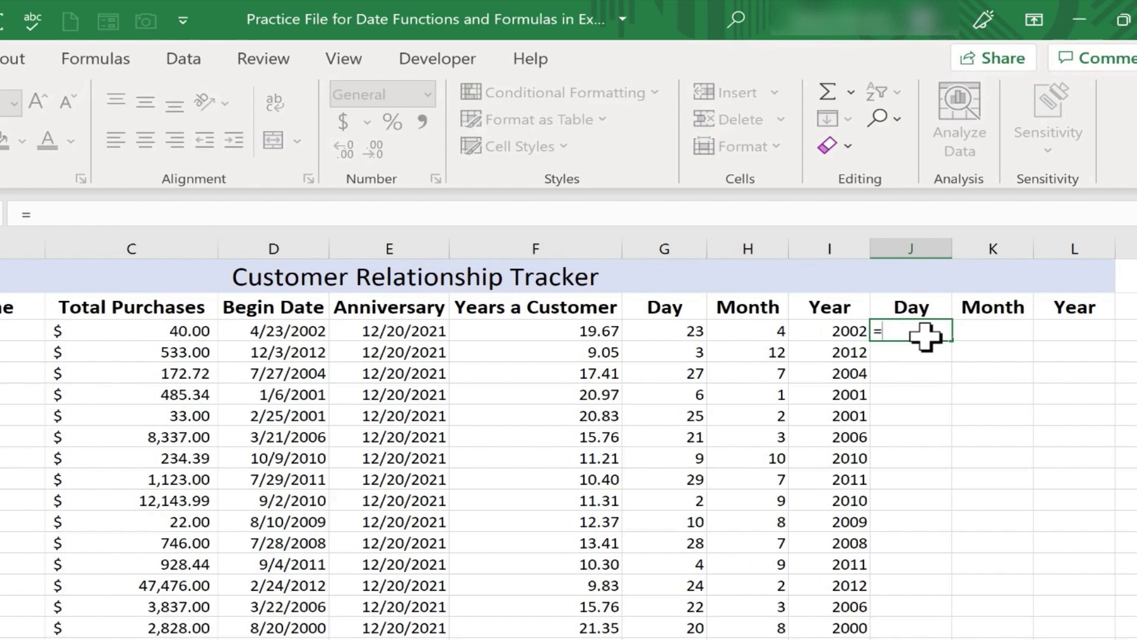
pyautogui.write('te')
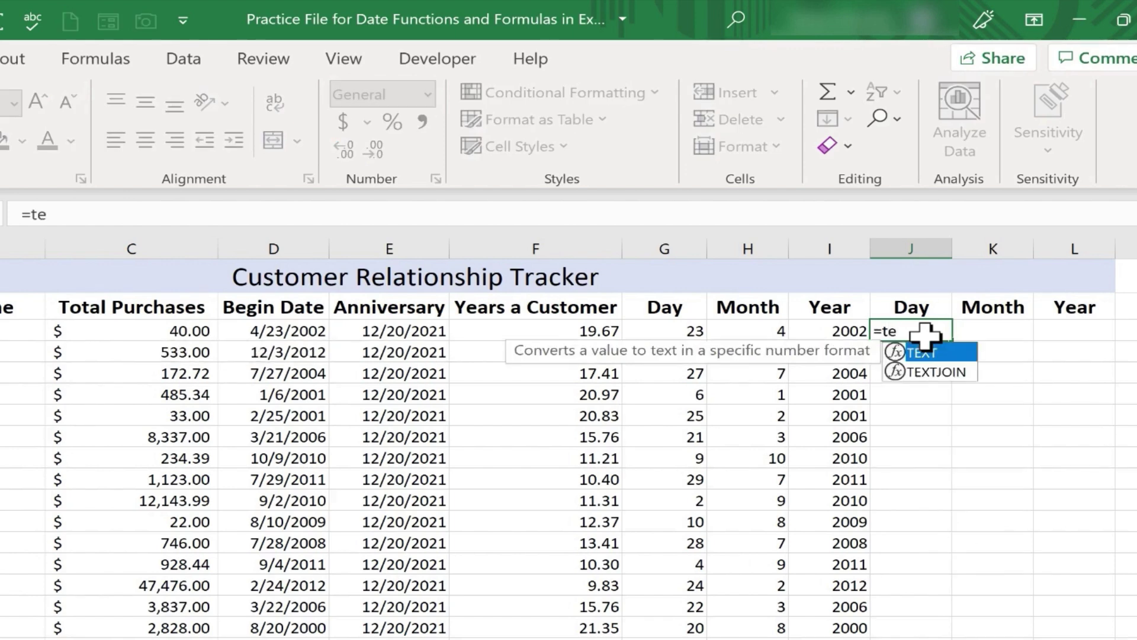
pyautogui.write('xt(')
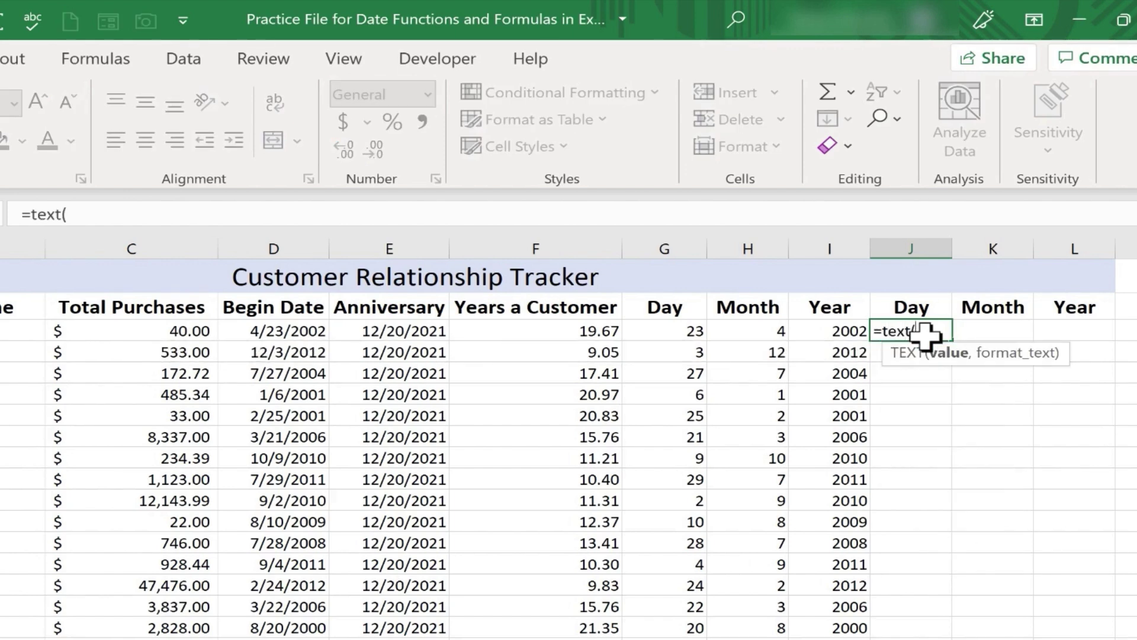
pyautogui.click(287, 332)
pyautogui.write(',"ddd')
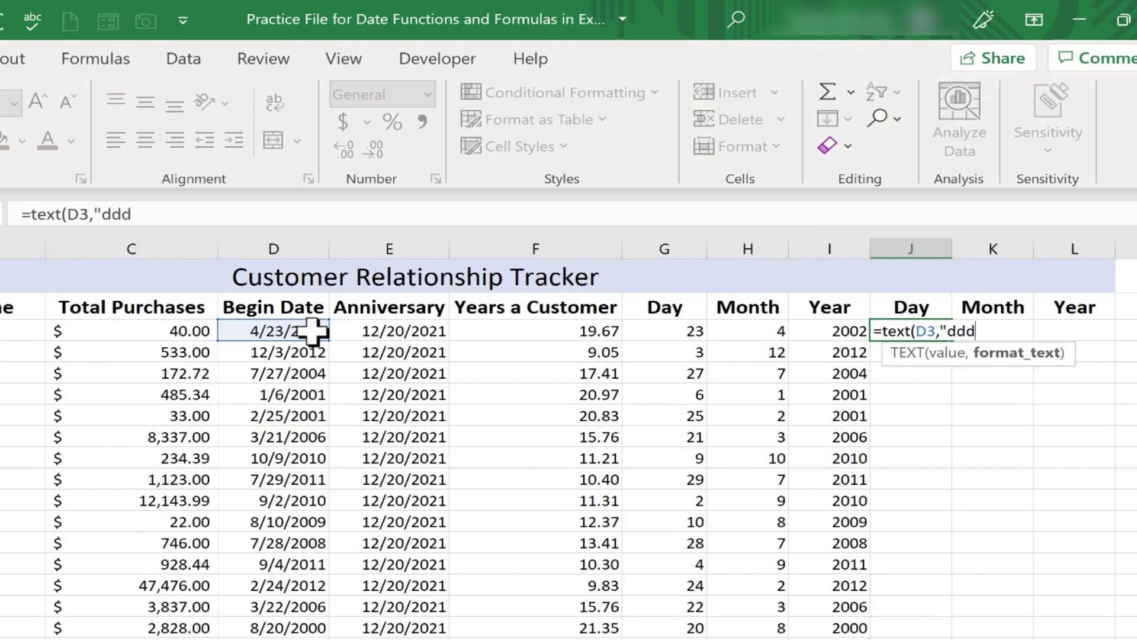
pyautogui.write('d')
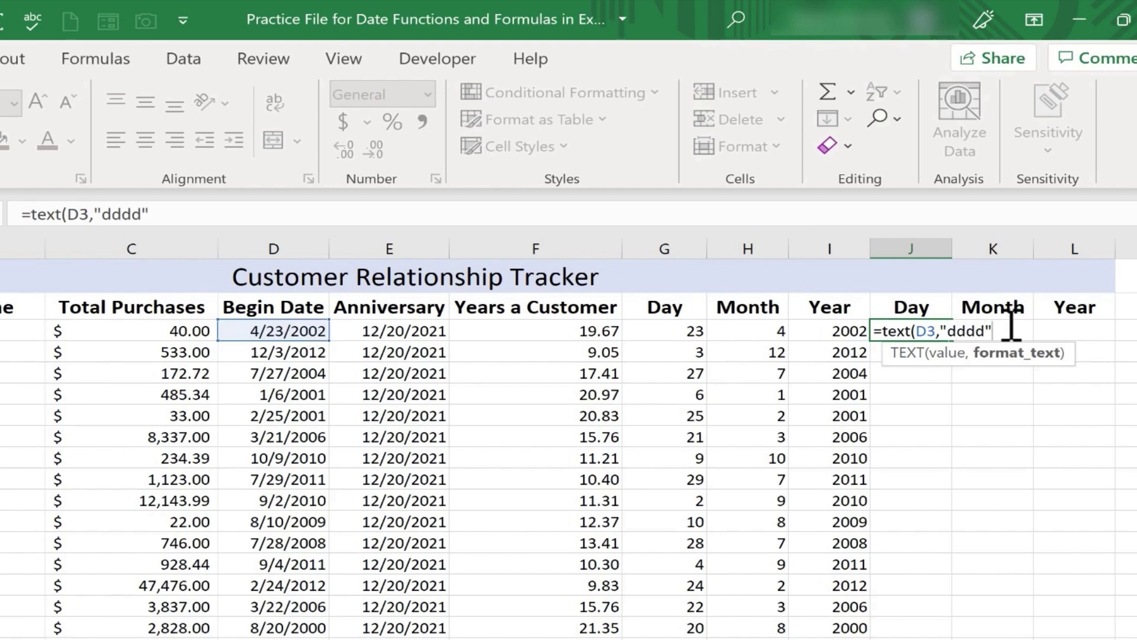
pyautogui.write('")')
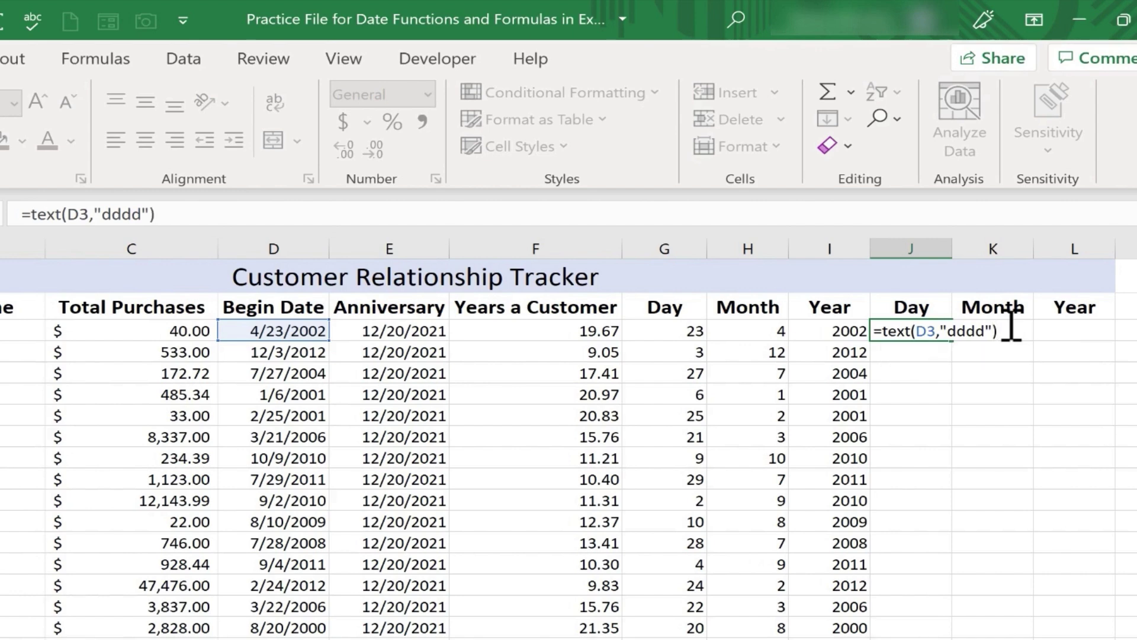
pyautogui.press('Return')
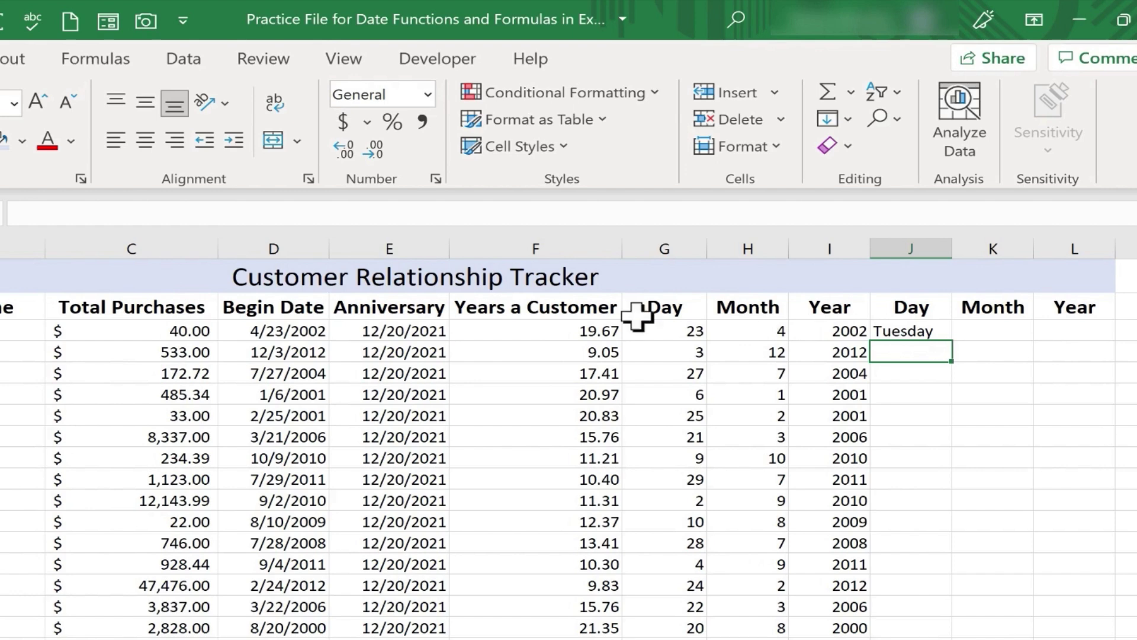
pyautogui.click(907, 335)
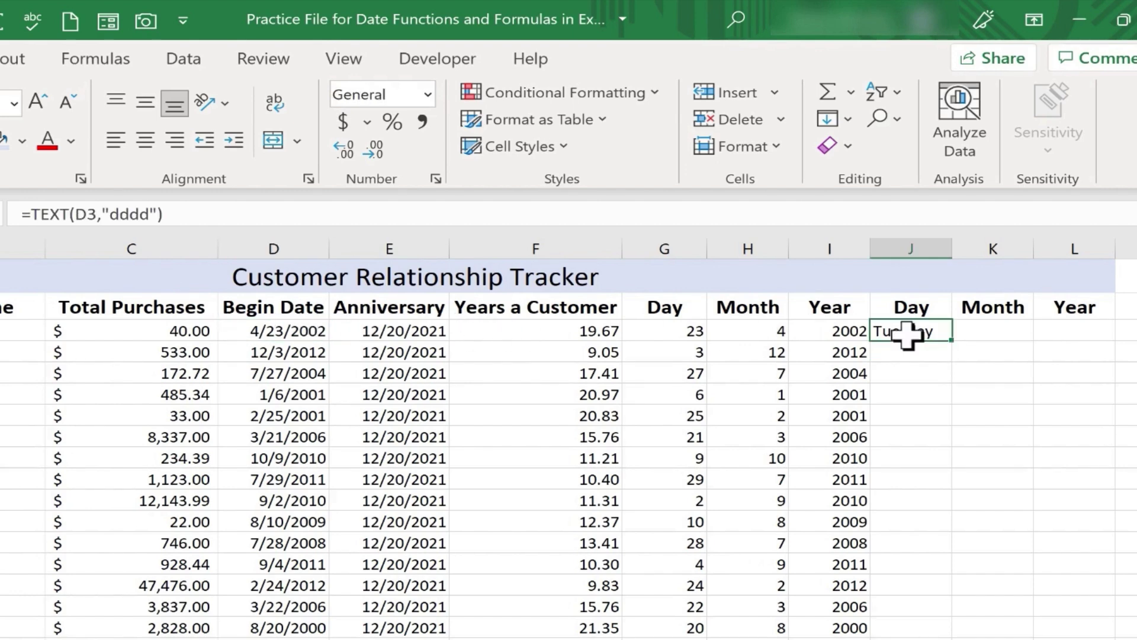
pyautogui.doubleClick(953, 341)
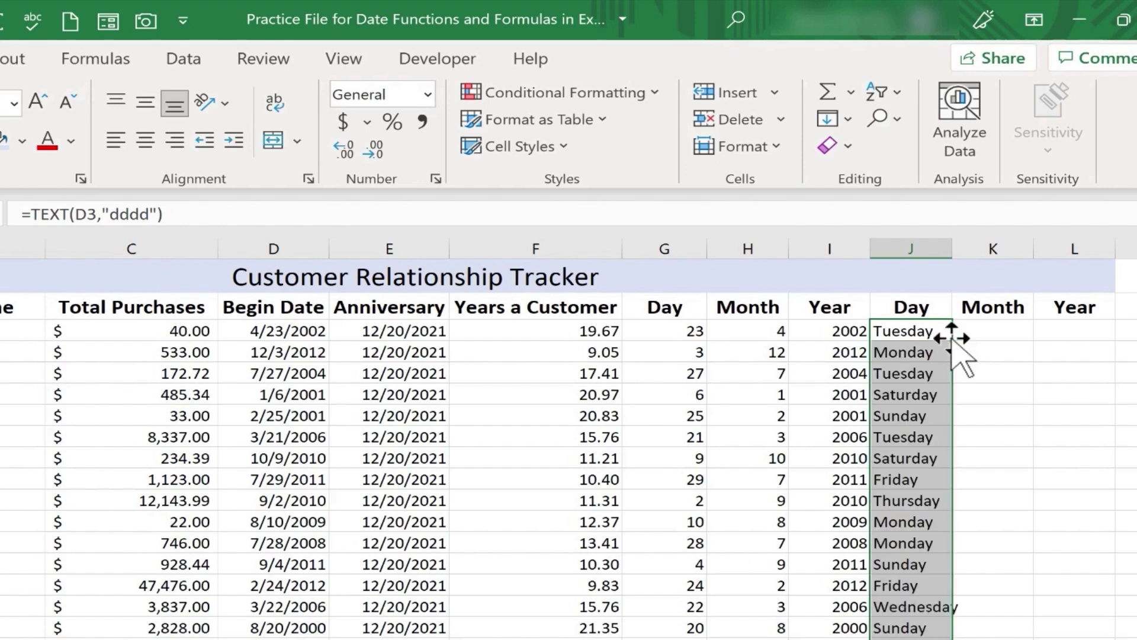
# Enter =TEXT(D3,"mmmm") in K3 and fill it down to show April, December, July.
pyautogui.click(1001, 328)
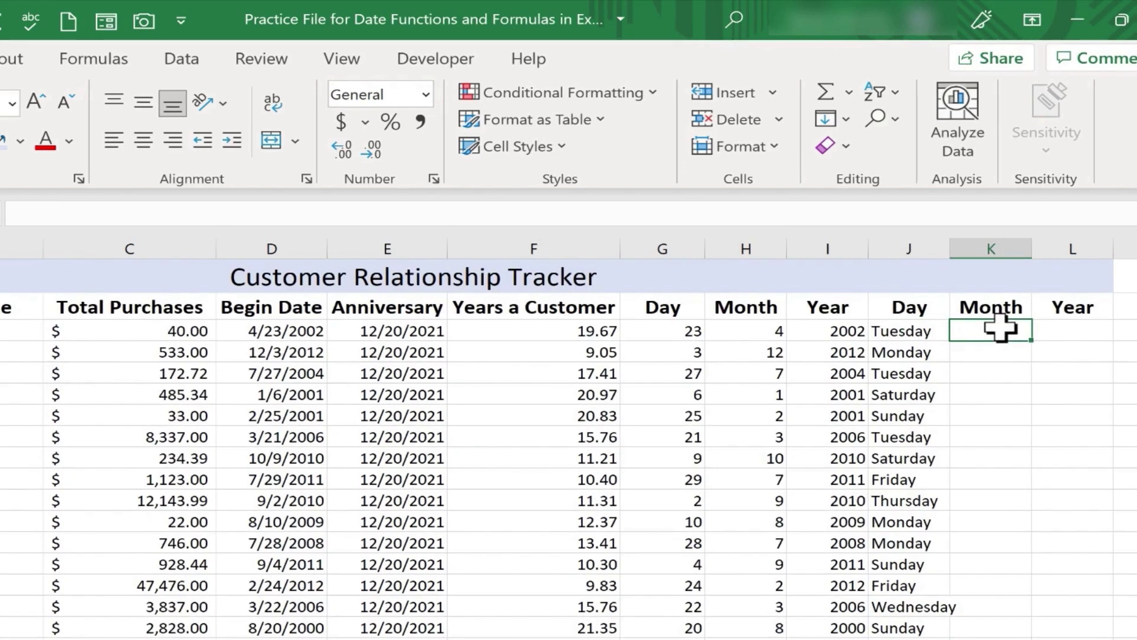
pyautogui.write('=')
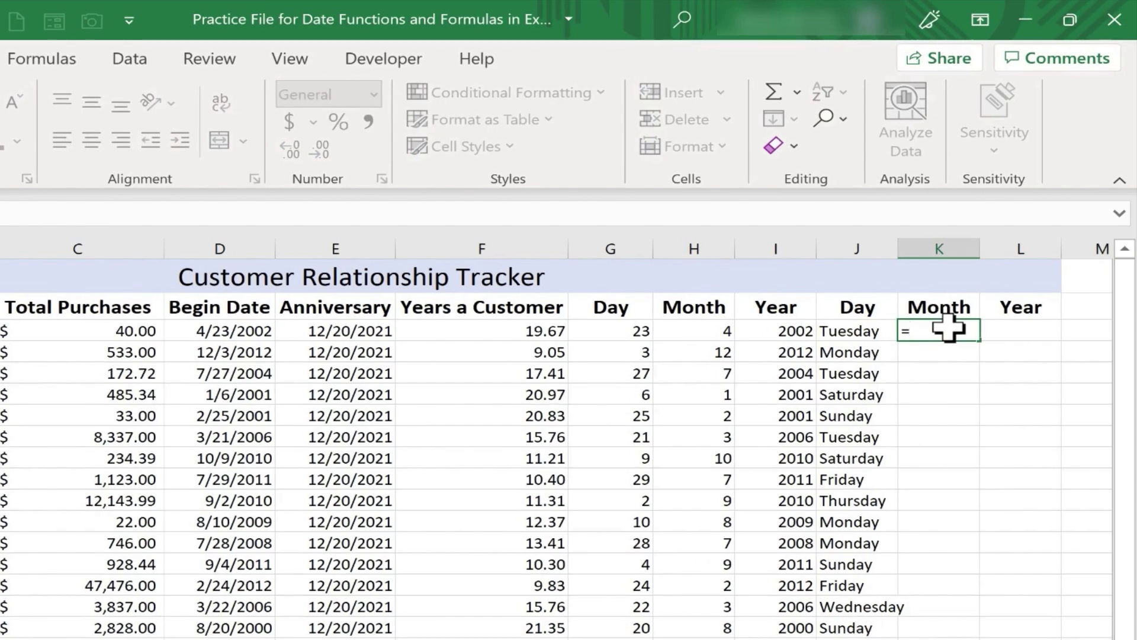
pyautogui.write('text(')
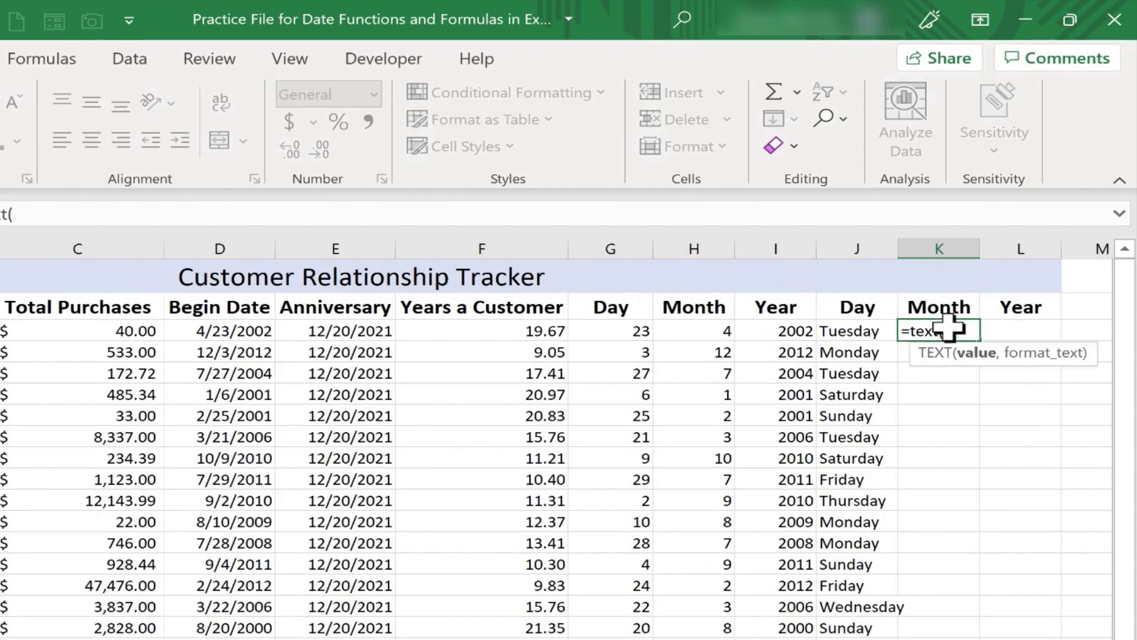
pyautogui.click(230, 331)
pyautogui.write(',"mmmm')
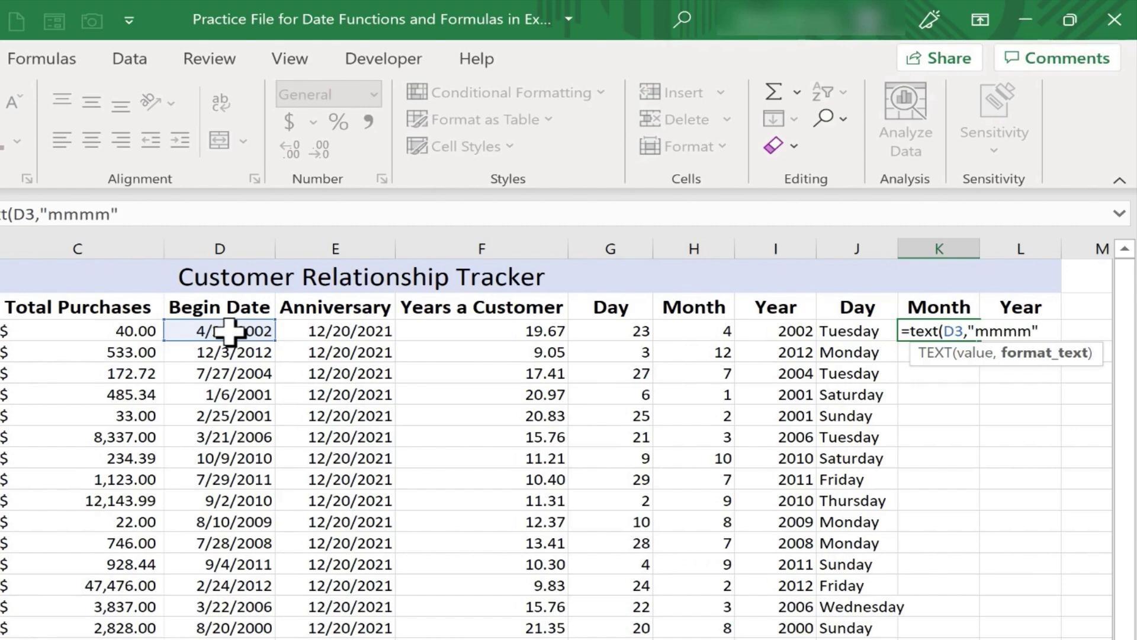
pyautogui.write('")')
pyautogui.press('Return')
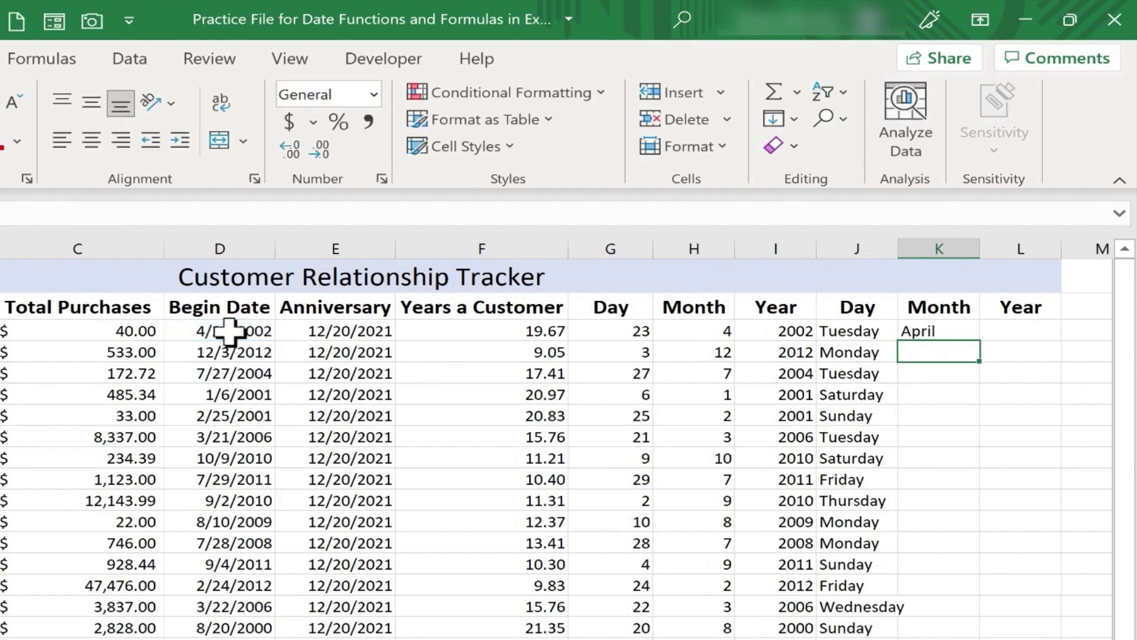
pyautogui.click(965, 329)
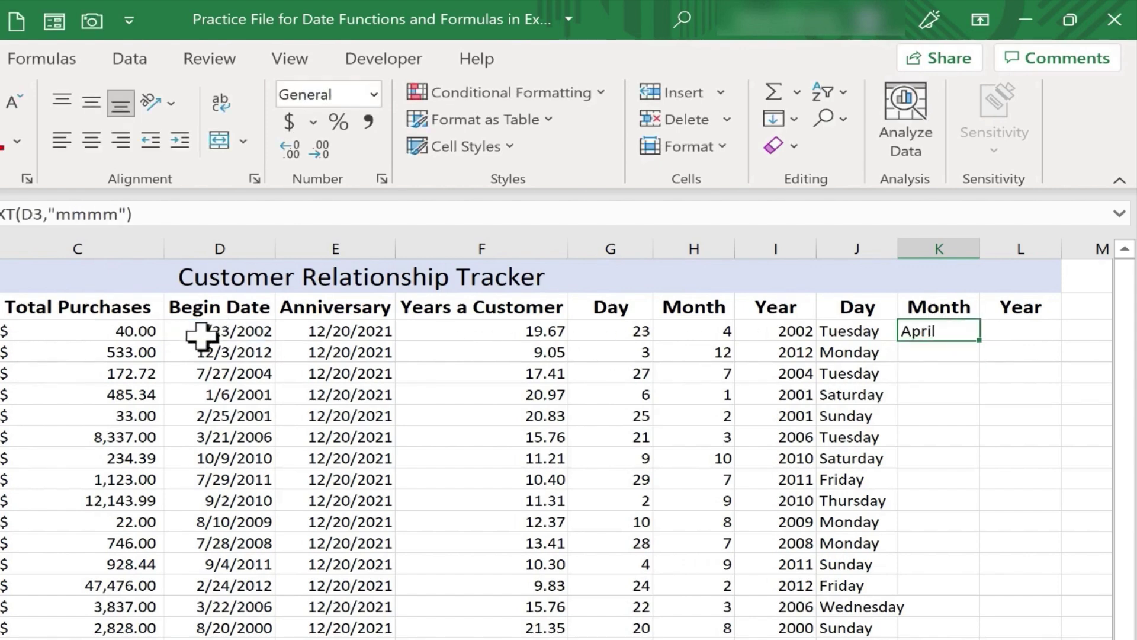
pyautogui.doubleClick(981, 342)
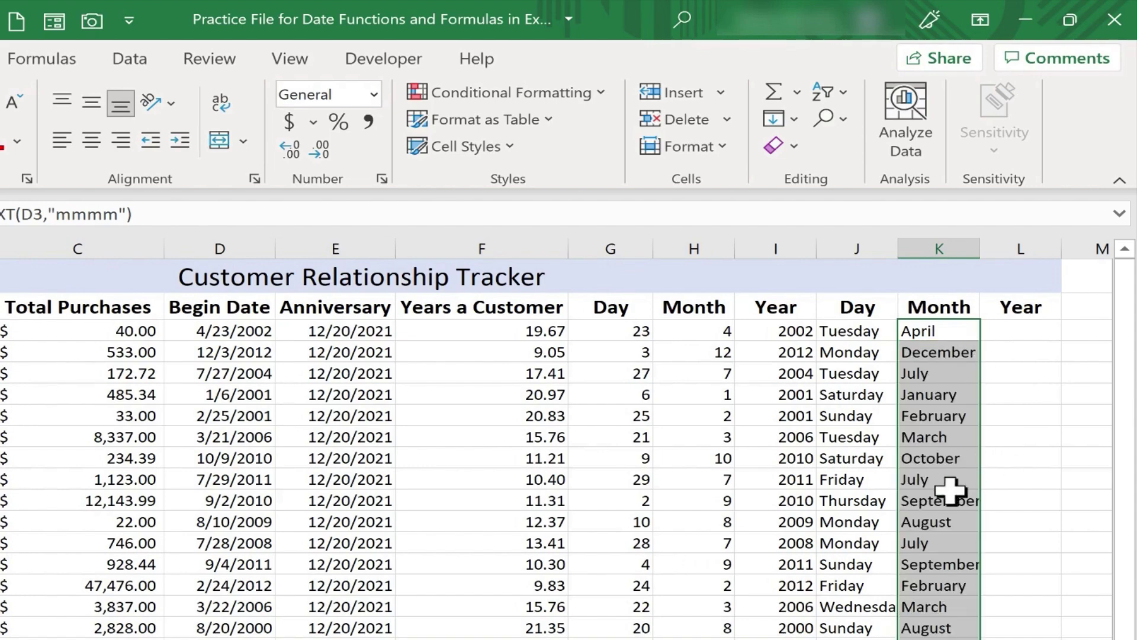
pyautogui.scroll(-2, 950, 489)
pyautogui.scroll(3, 950, 492)
# Enter =TEXT(D3,"yyyy") in L3 and fill it down to show 2002, 2012, 2004.
pyautogui.click(1018, 333)
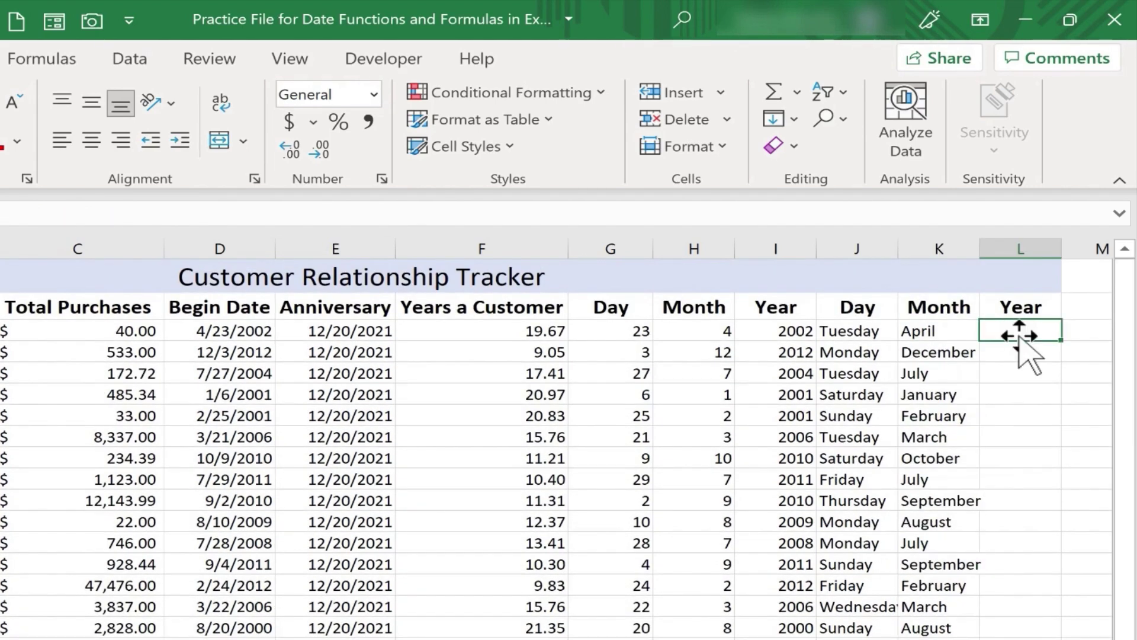
pyautogui.write('=')
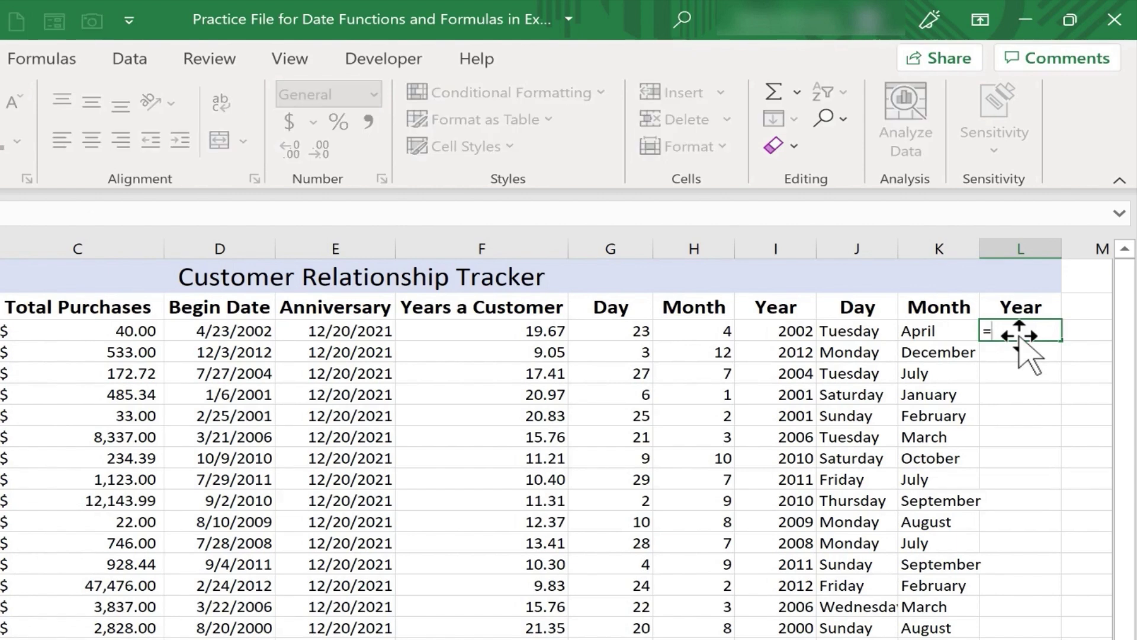
pyautogui.write('text(')
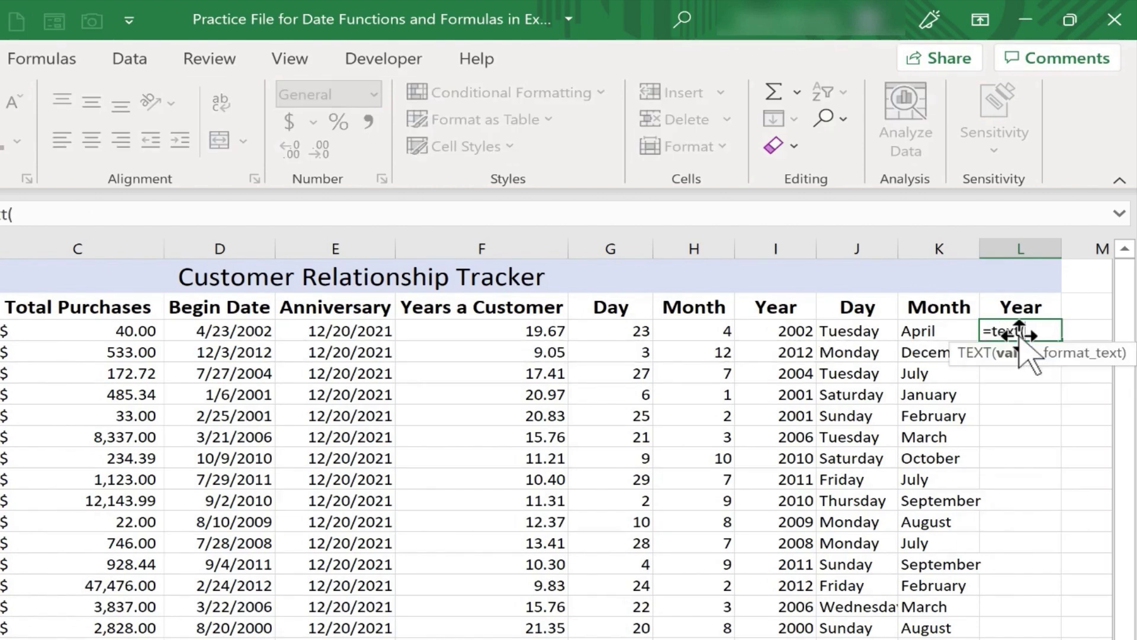
pyautogui.click(222, 330)
pyautogui.write(',"yyyy')
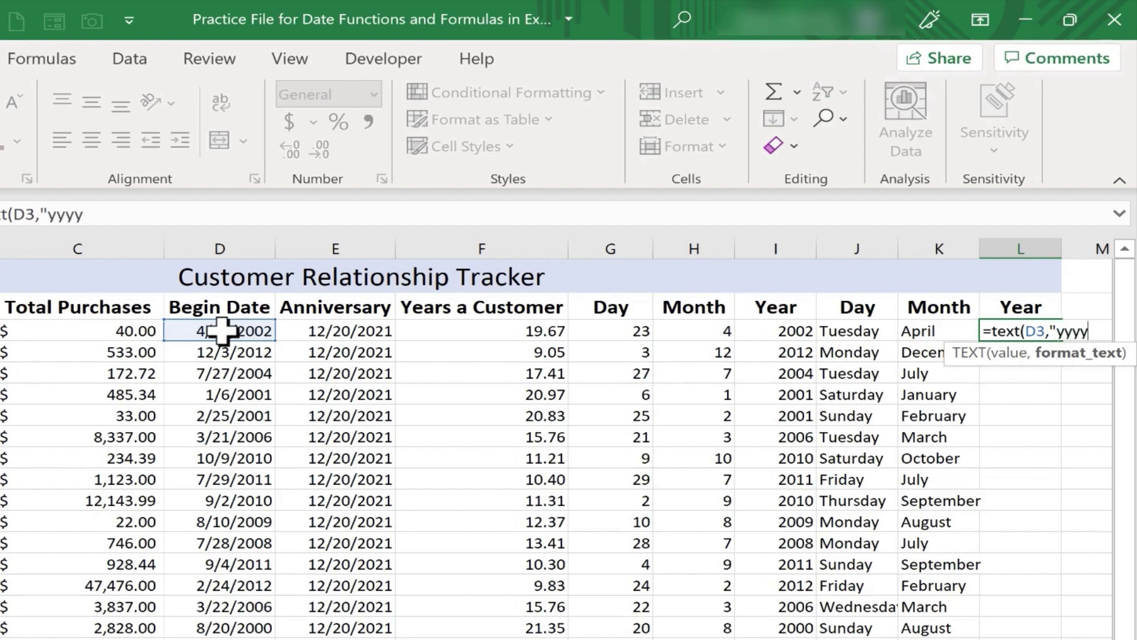
pyautogui.write('")')
pyautogui.press('Return')
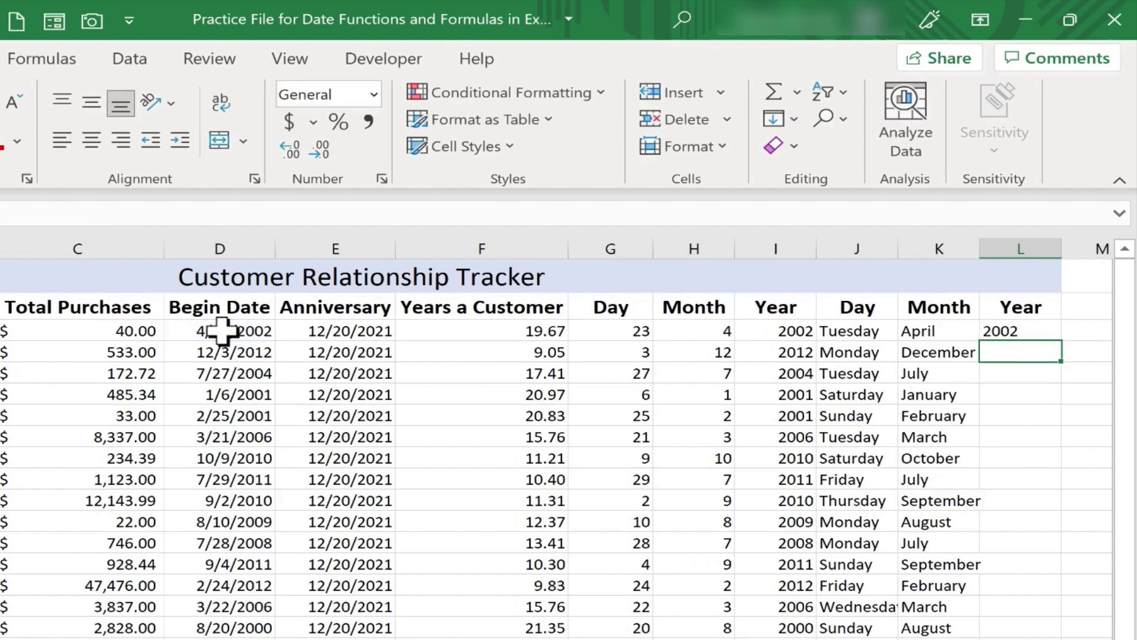
pyautogui.click(1040, 331)
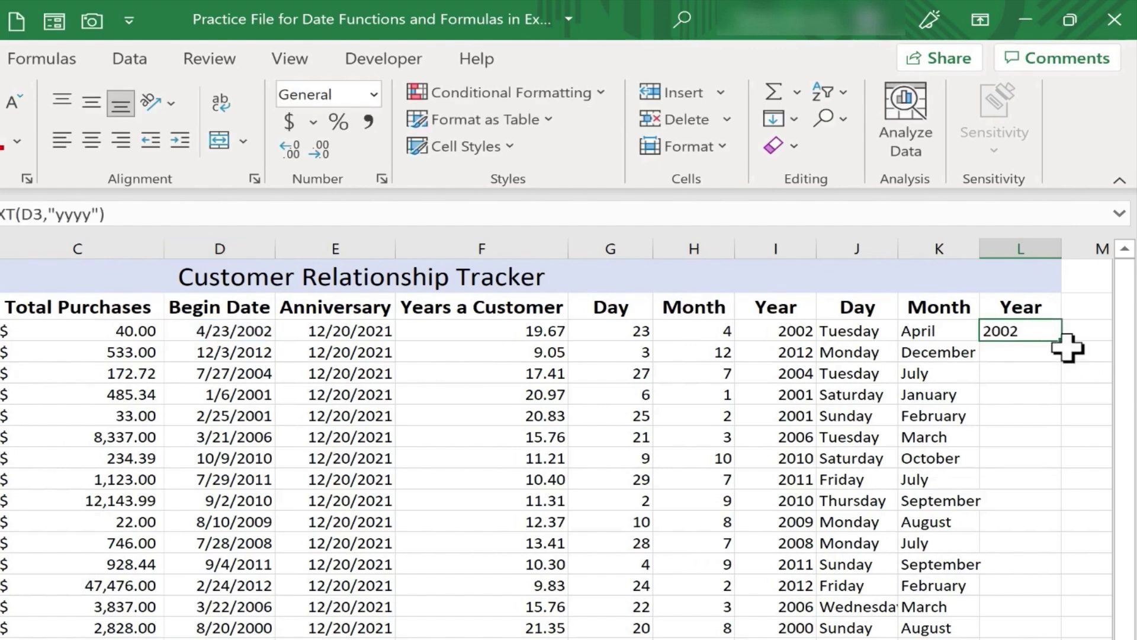
pyautogui.doubleClick(1061, 340)
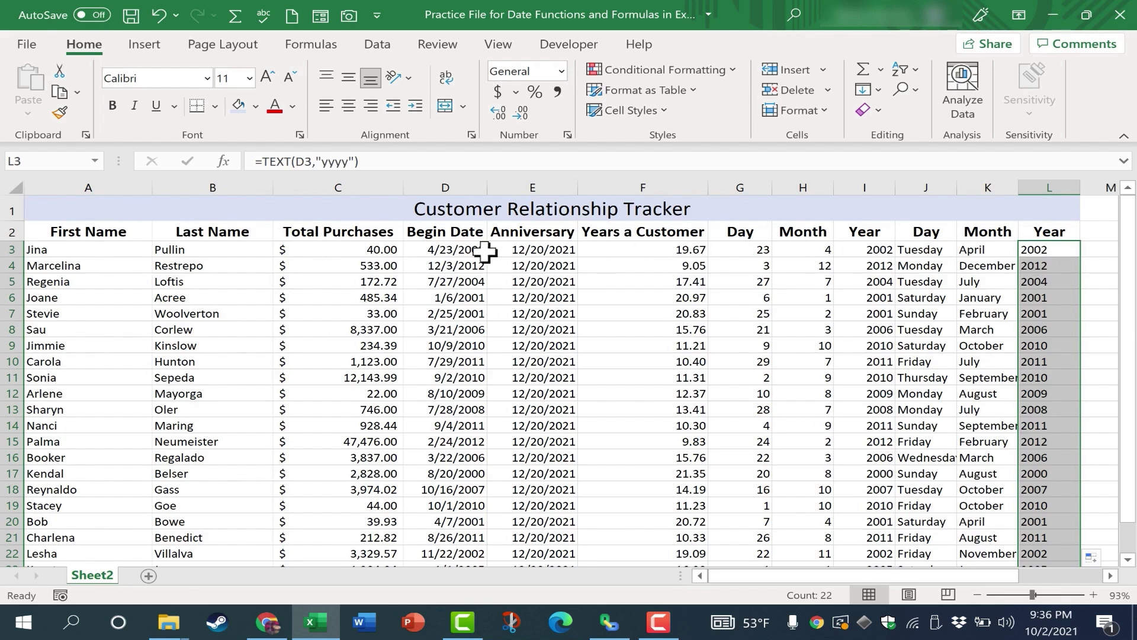
pyautogui.click(450, 253)
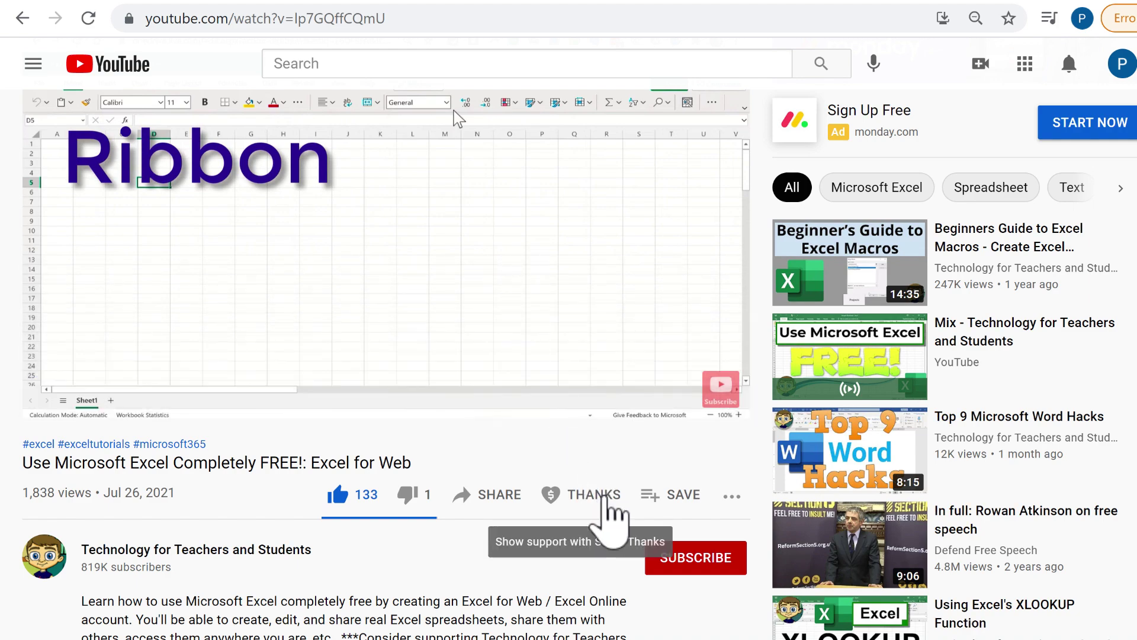
# Open the video's Super Thanks dialog offering $2.00, $5.00, $10.00 and $50.00.
pyautogui.click(603, 498)
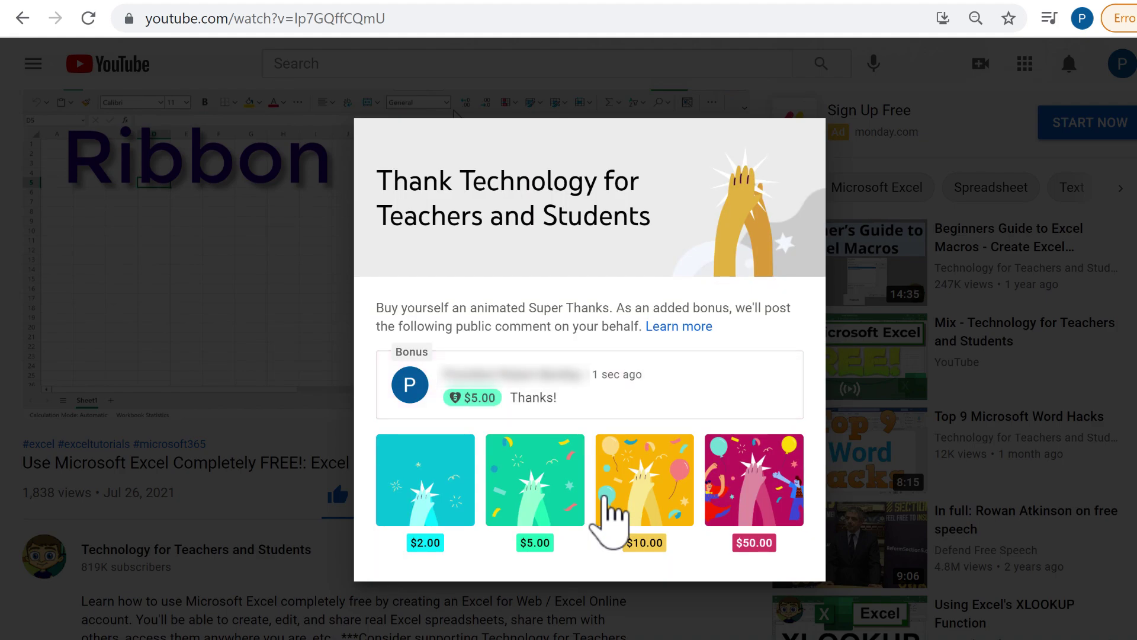